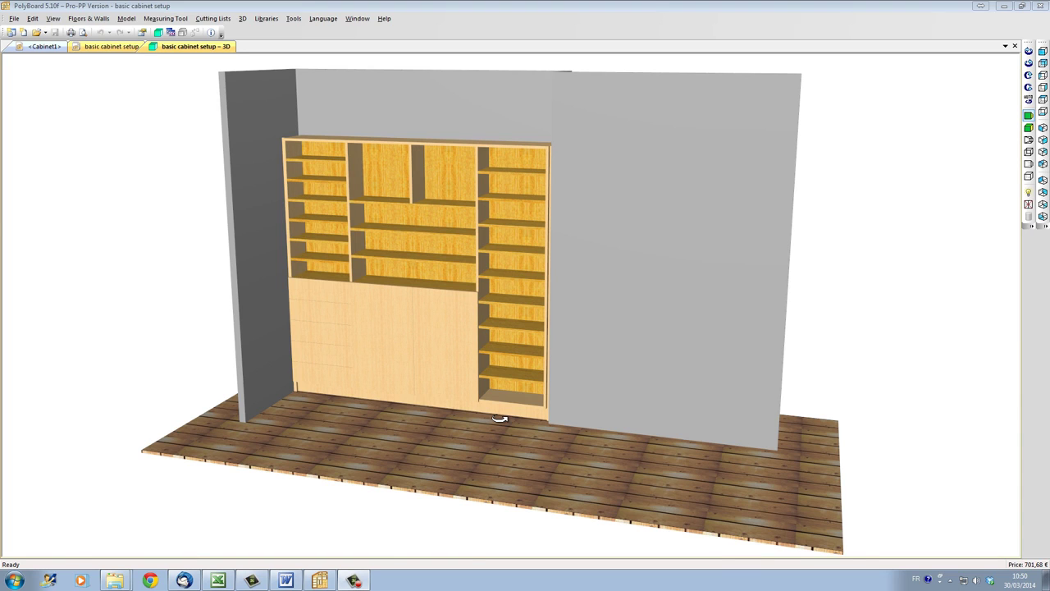
# Orbit the finished wood-textured wall unit render, then switch to the Cabinet1 design view.
pyautogui.moveTo(375, 287); pyautogui.dragTo(435, 306)
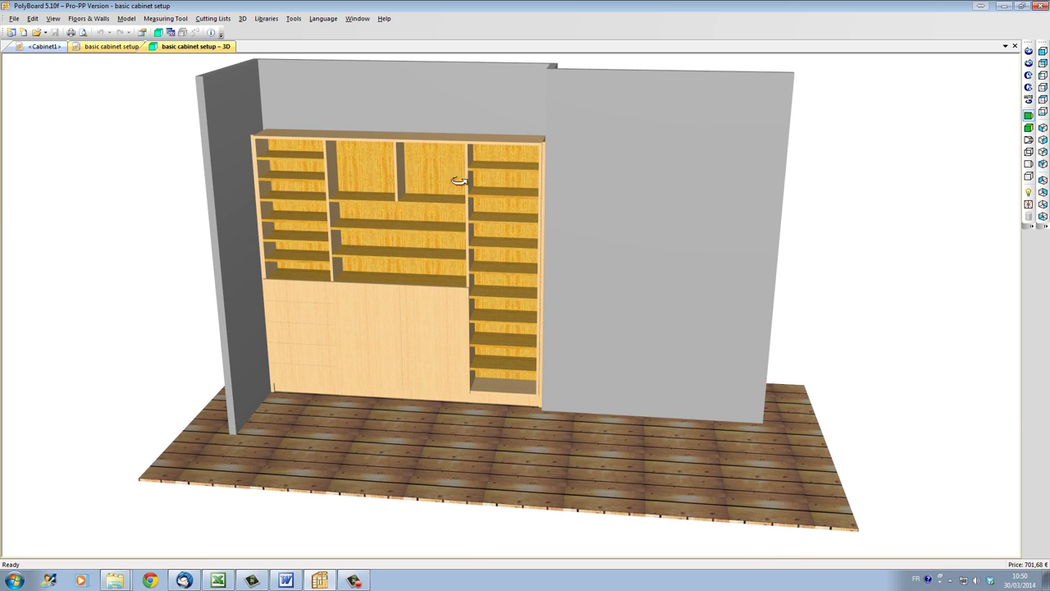
pyautogui.moveTo(353, 215); pyautogui.dragTo(458, 234)
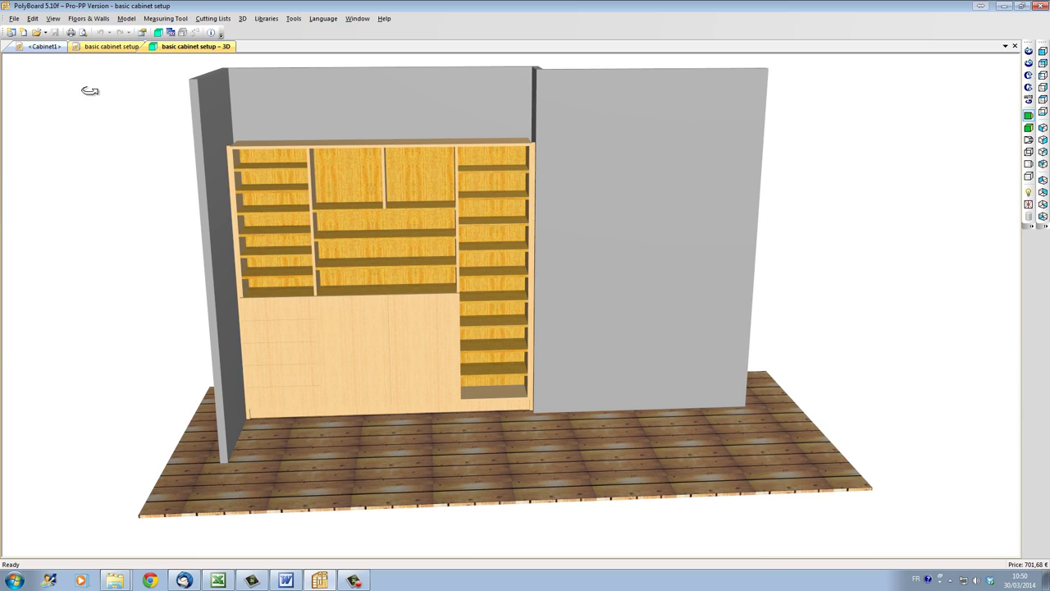
pyautogui.click(45, 46)
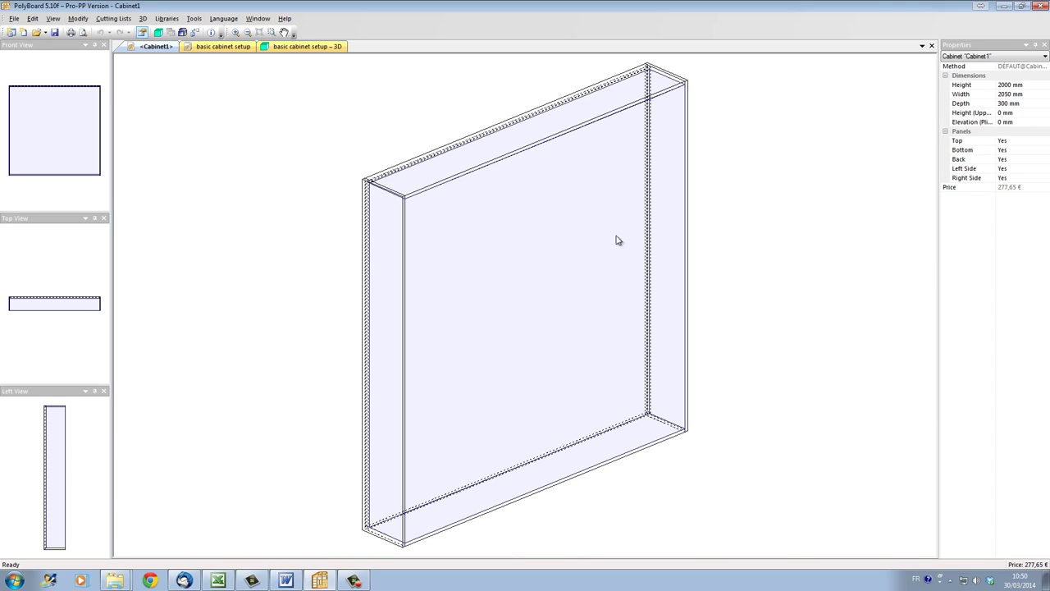
pyautogui.click(494, 270)
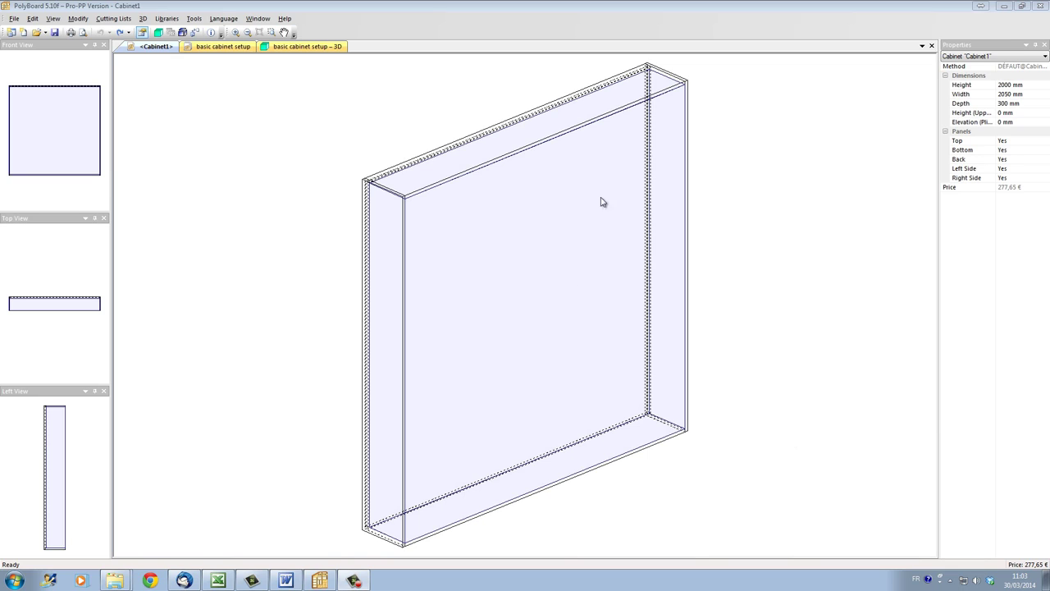
# Select the empty 1962 mm inner zone and bring up its context menu.
pyautogui.click(486, 299)
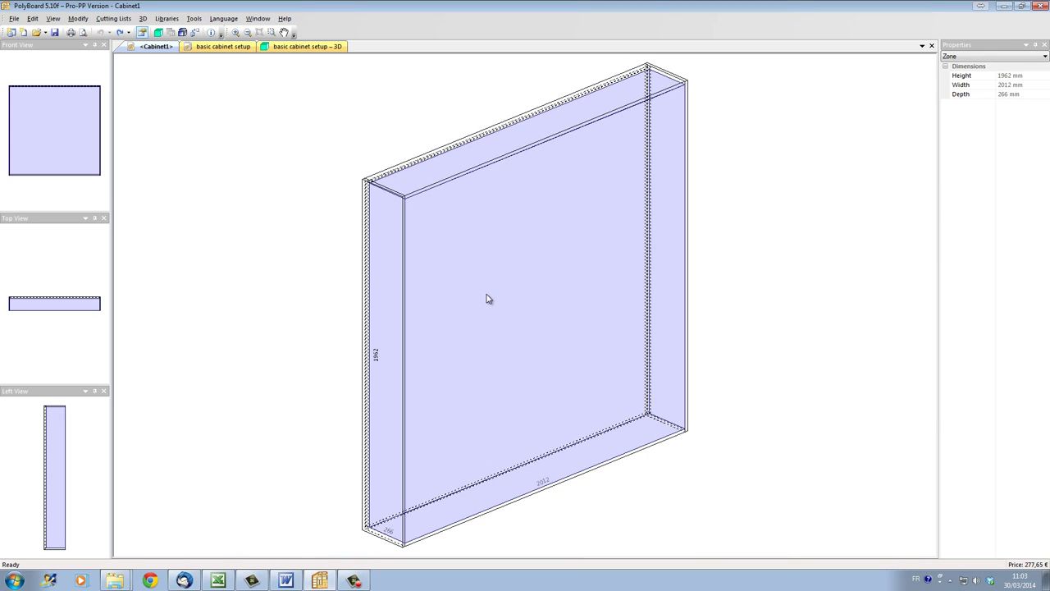
pyautogui.rightClick(487, 298)
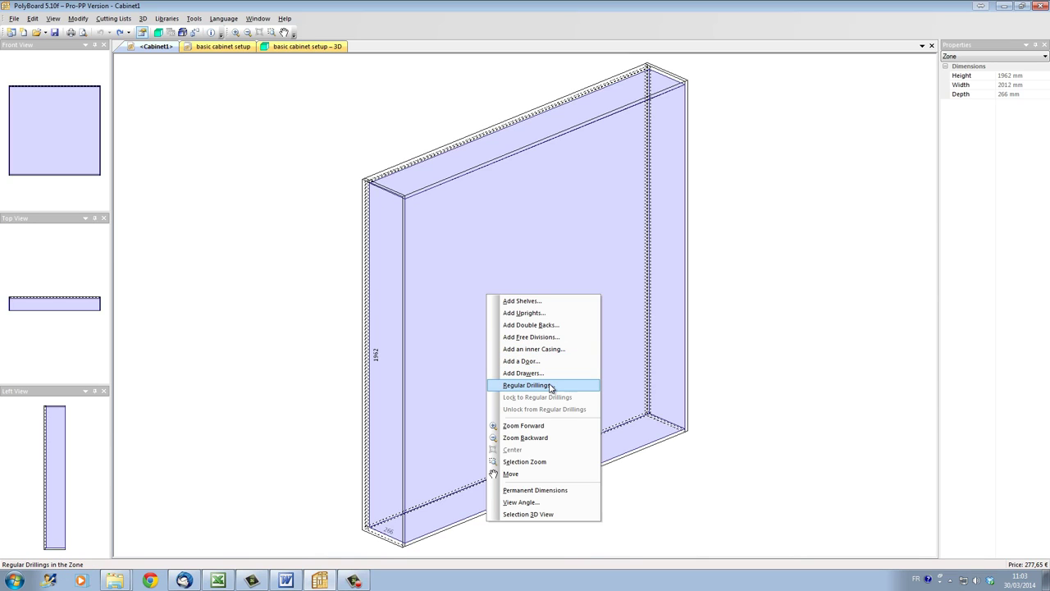
# In Add Shelves, try bottom distances 500 and 60, then place the shelf 600 mm from the top.
pyautogui.click(539, 306)
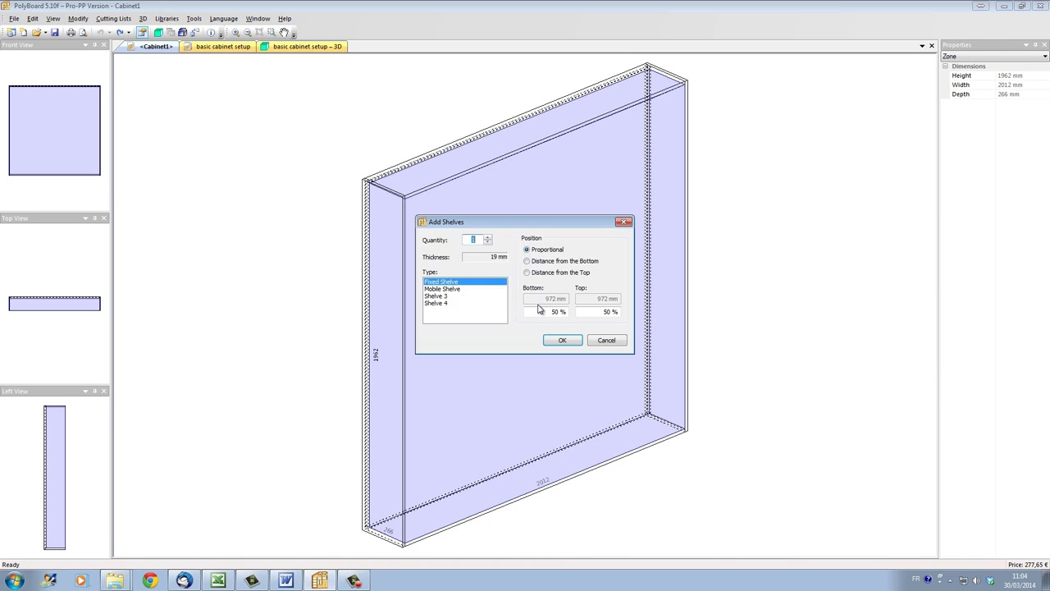
pyautogui.moveTo(529, 225); pyautogui.dragTo(262, 97)
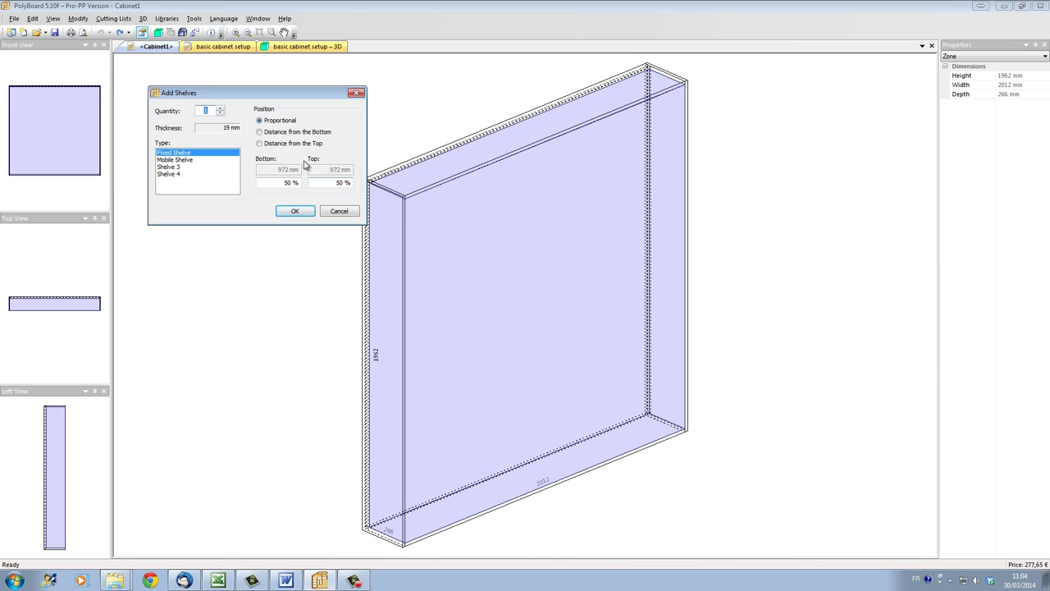
pyautogui.click(260, 132)
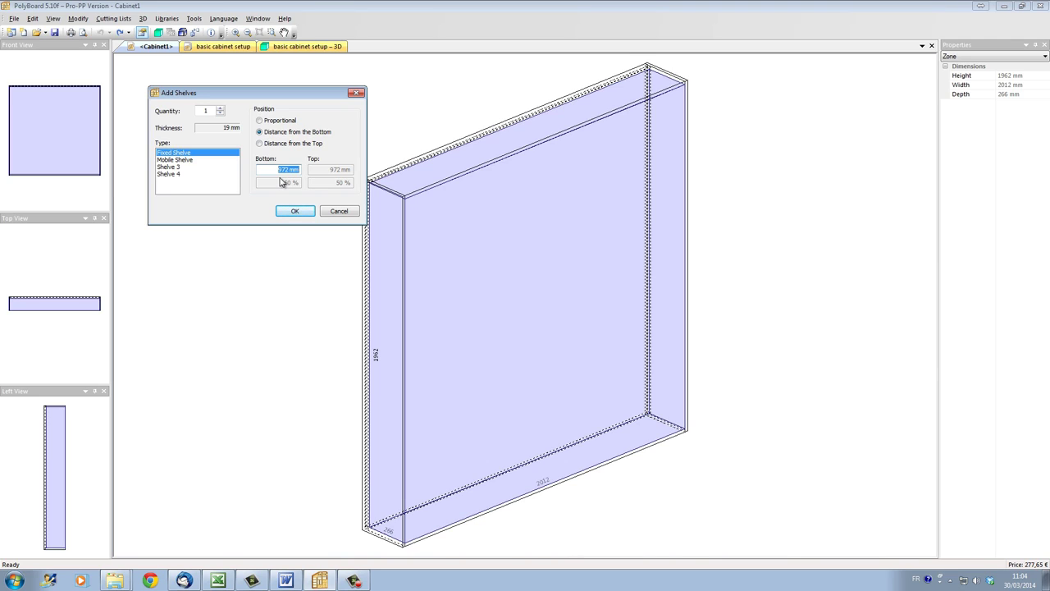
pyautogui.write('500')
pyautogui.moveTo(288, 170); pyautogui.dragTo(300, 170)
pyautogui.write('600')
pyautogui.click(259, 144)
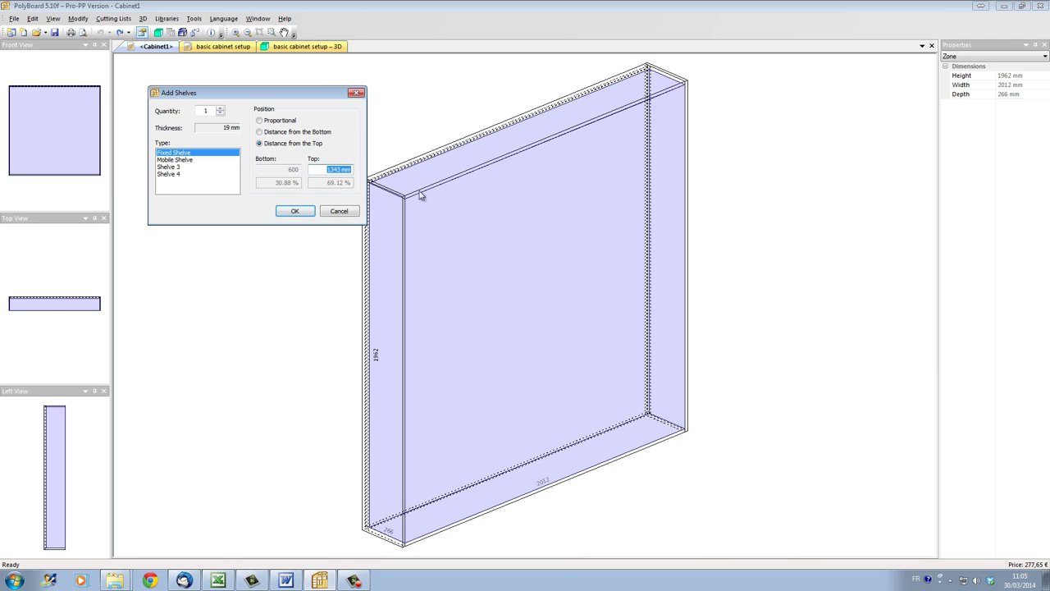
pyautogui.write('600')
# Add one 19 mm mobile shelf positioned 800 mm from the bottom of the inner zone.
pyautogui.doubleClick(343, 169)
pyautogui.write('1200')
pyautogui.click(189, 160)
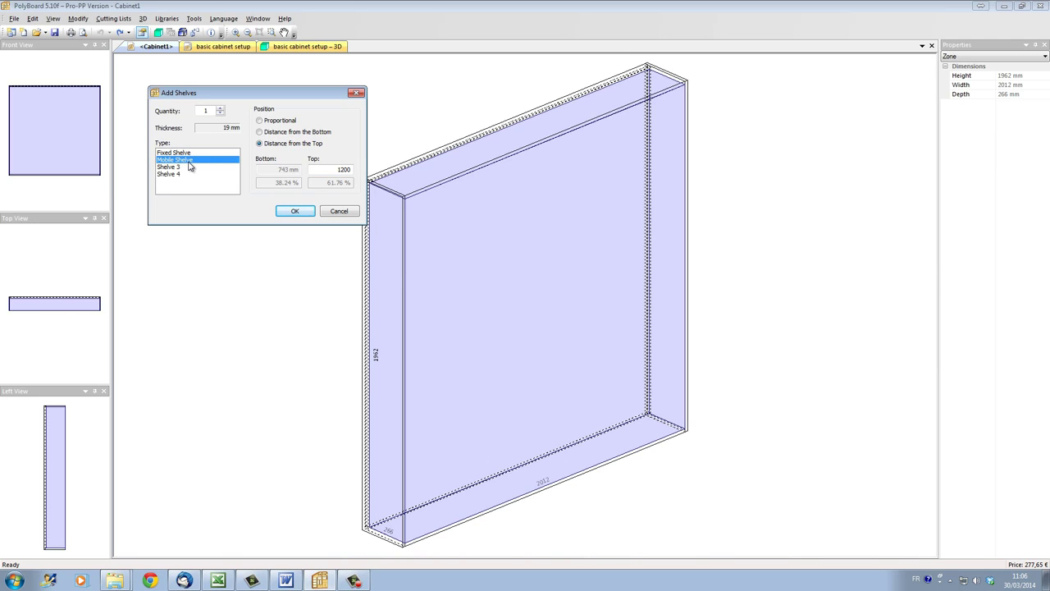
pyautogui.click(259, 132)
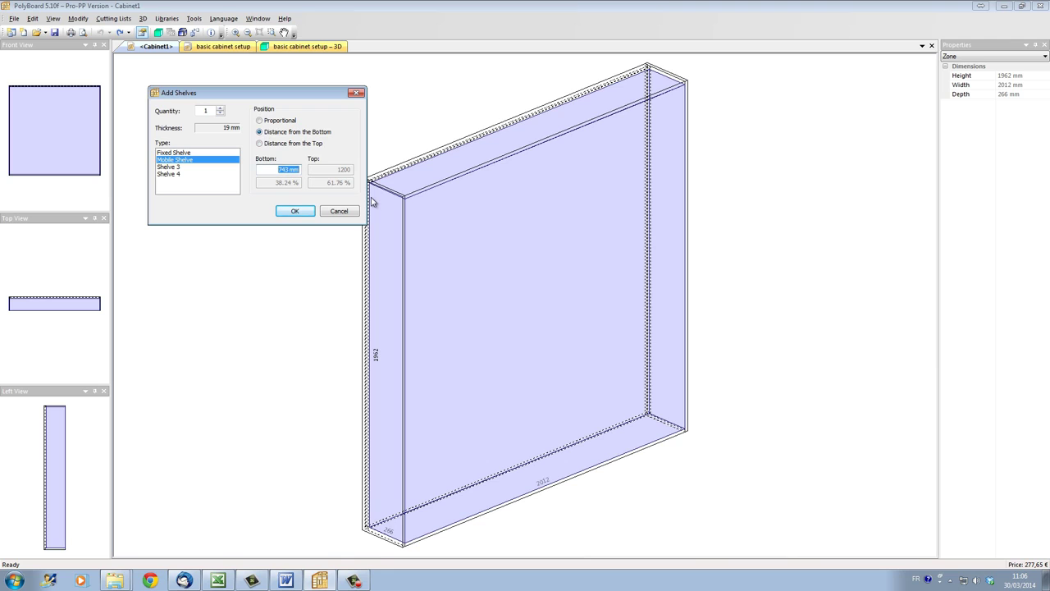
pyautogui.write('800')
pyautogui.click(296, 211)
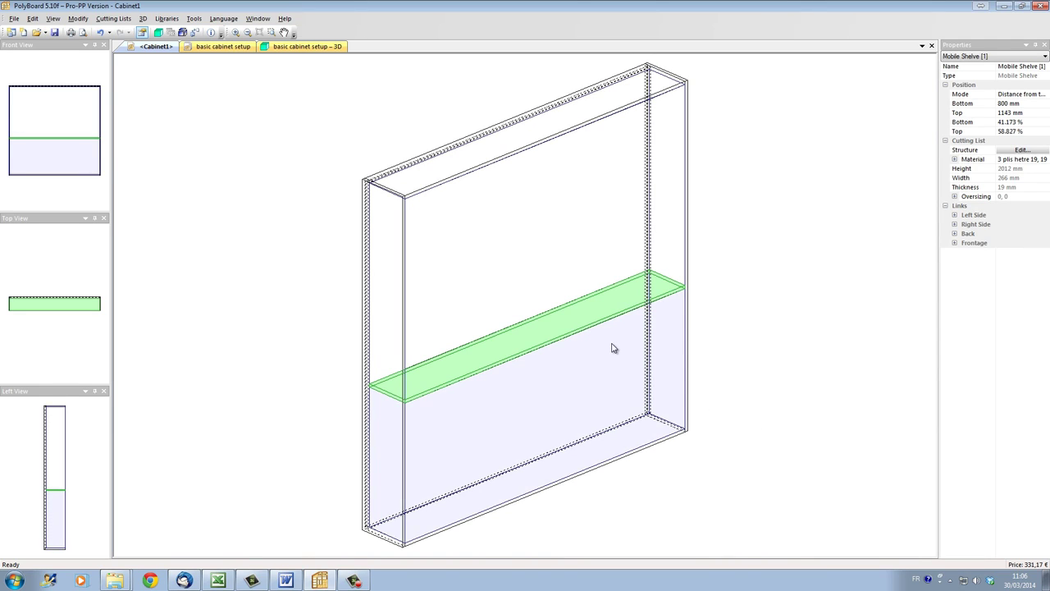
# Select the 800 mm lower zone, then the 1143 mm upper zone above the shelf.
pyautogui.click(570, 410)
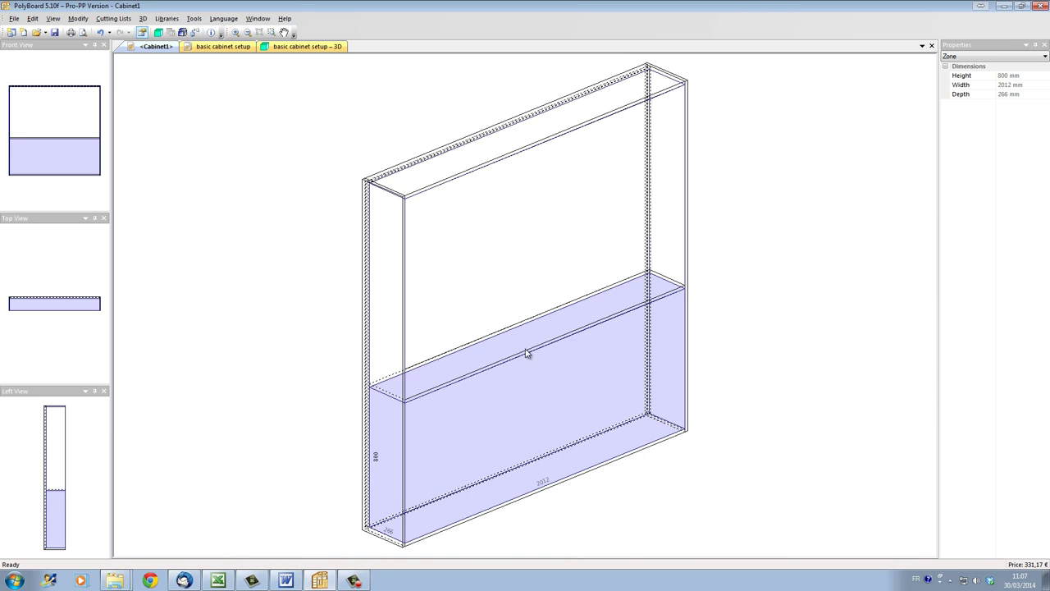
pyautogui.click(531, 254)
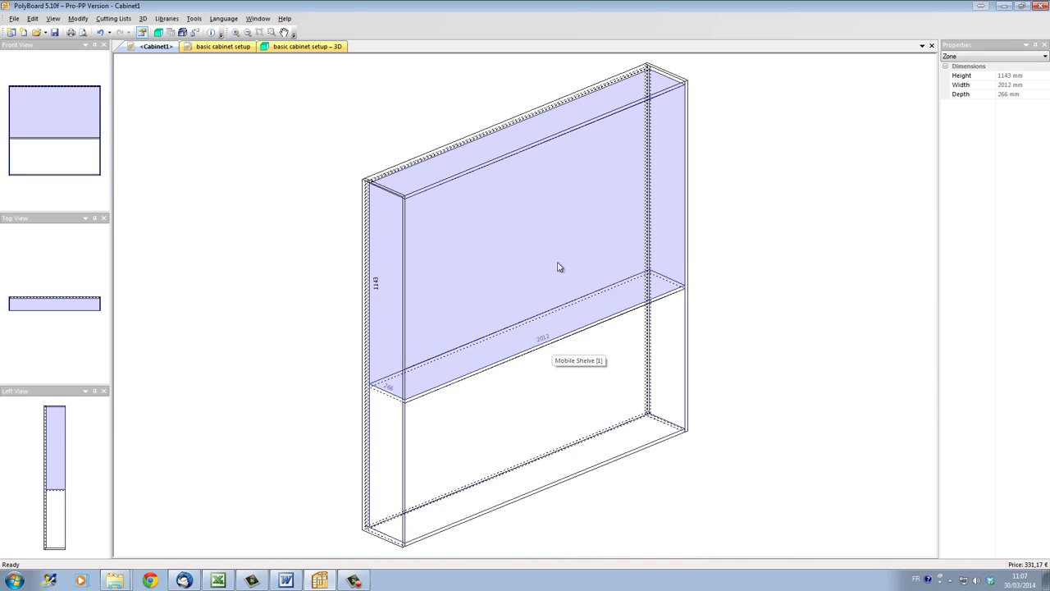
# Add one vertical upright centred at 50% proportional position in the upper zone.
pyautogui.rightClick(554, 204)
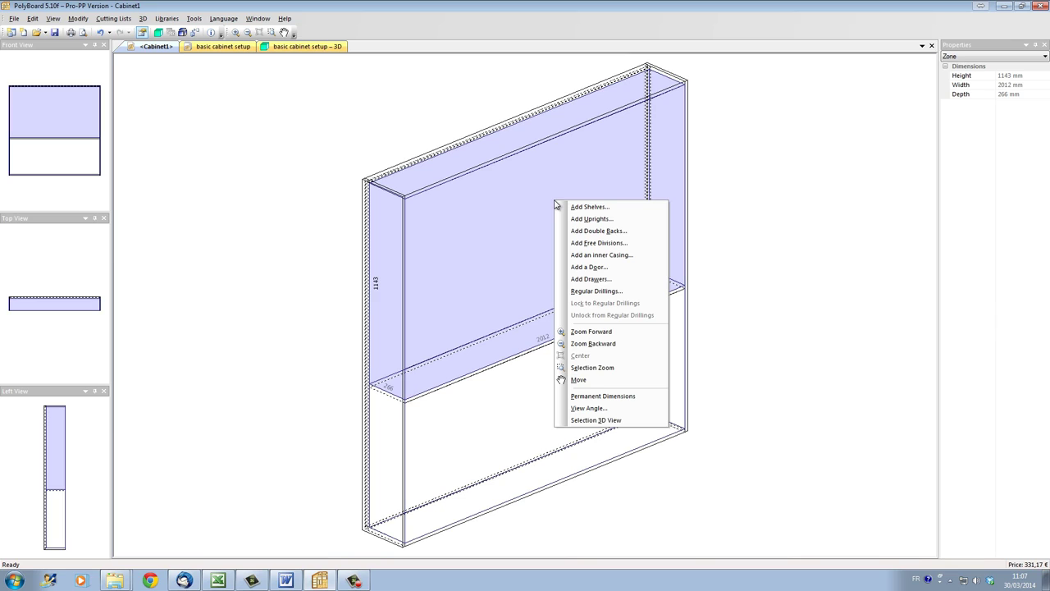
pyautogui.click(596, 221)
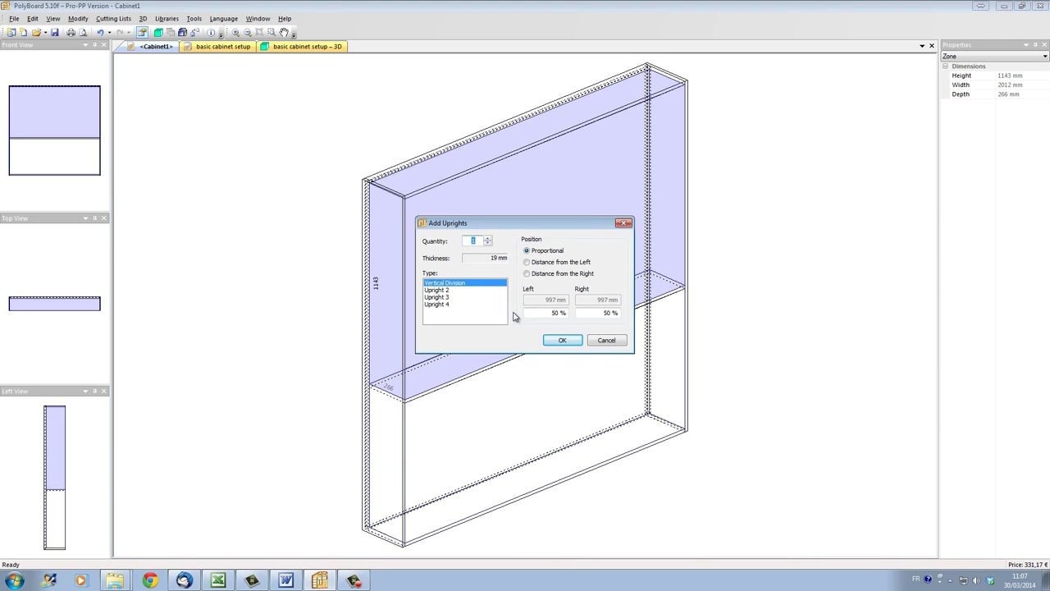
pyautogui.moveTo(529, 229); pyautogui.dragTo(266, 90)
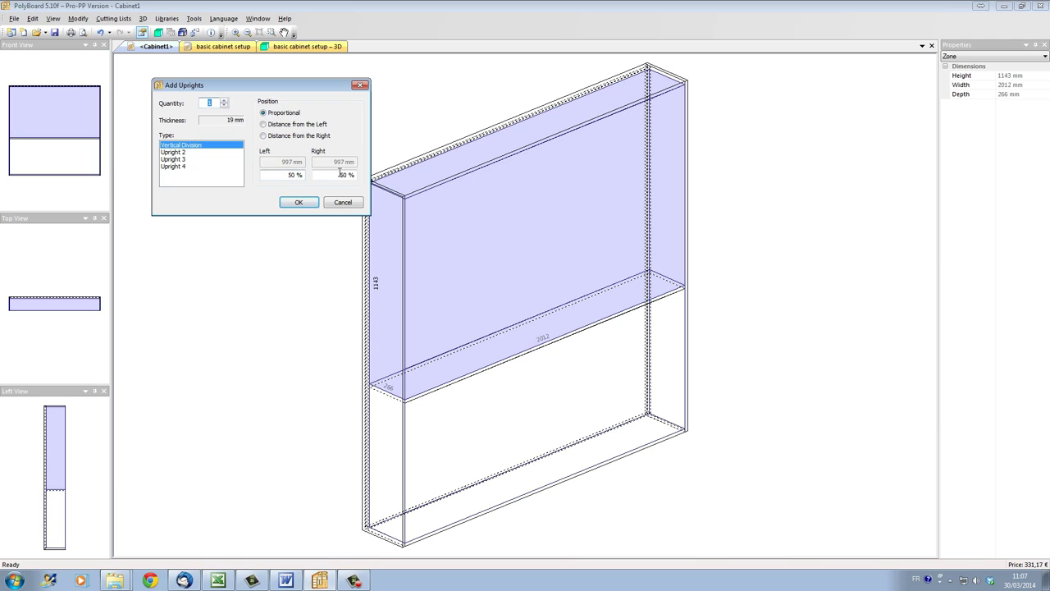
pyautogui.click(263, 124)
pyautogui.click(263, 135)
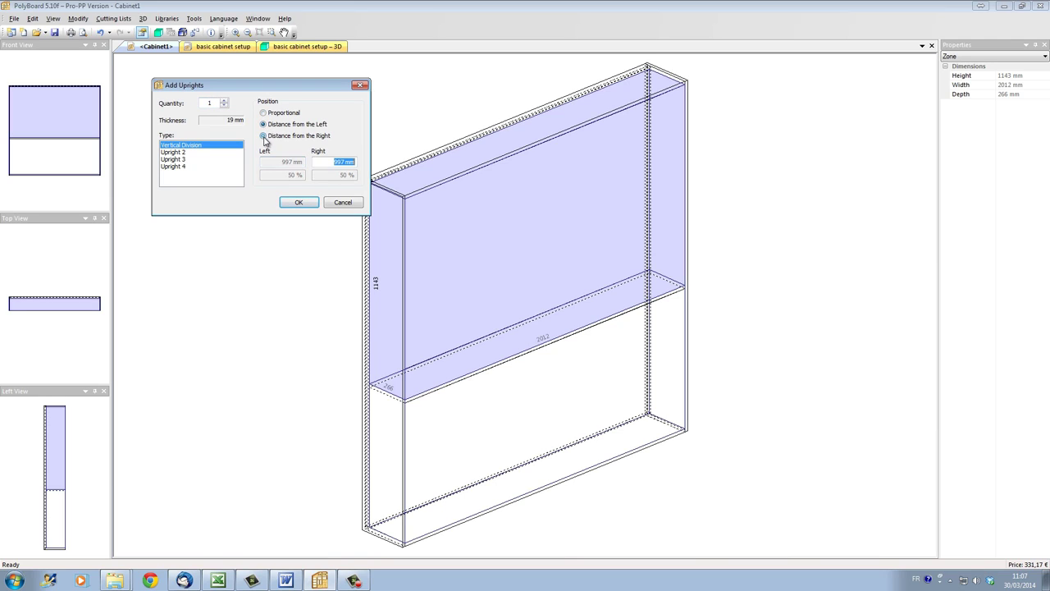
pyautogui.click(264, 113)
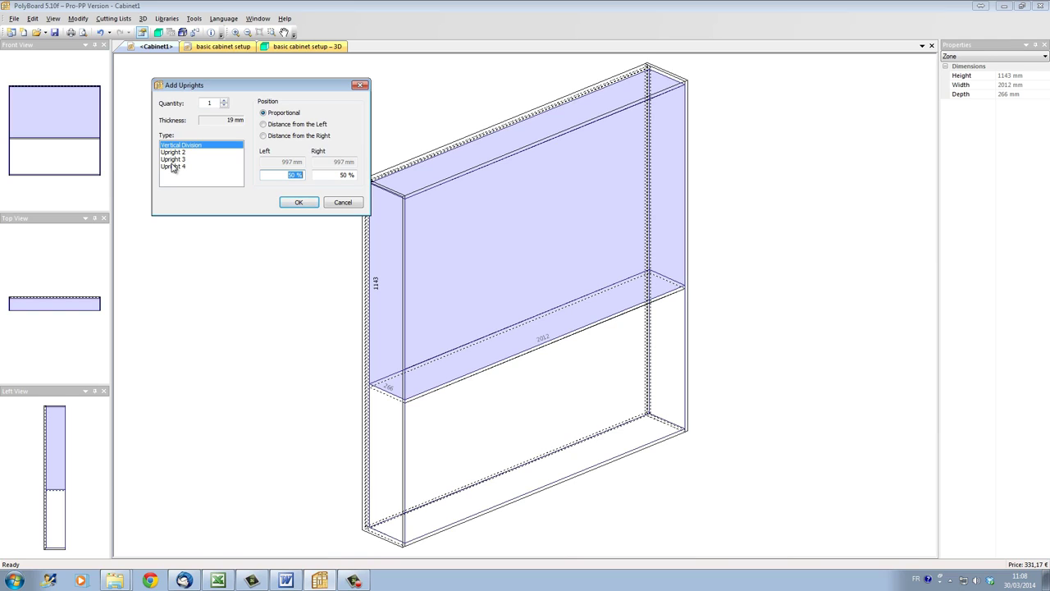
pyautogui.click(298, 203)
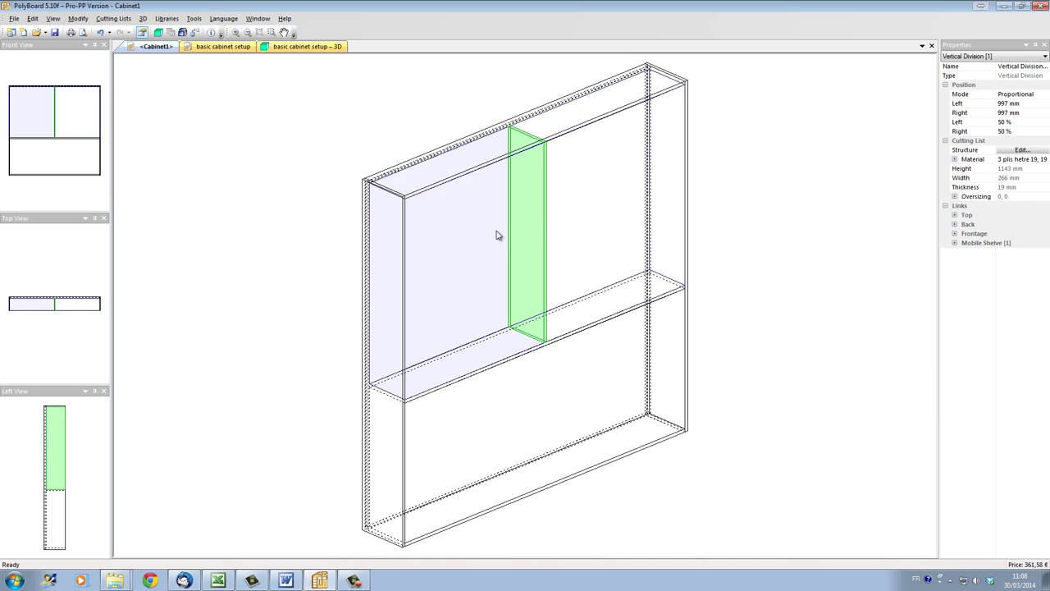
# Select the upper-right 997 mm compartment and bring up its context menu.
pyautogui.click(575, 208)
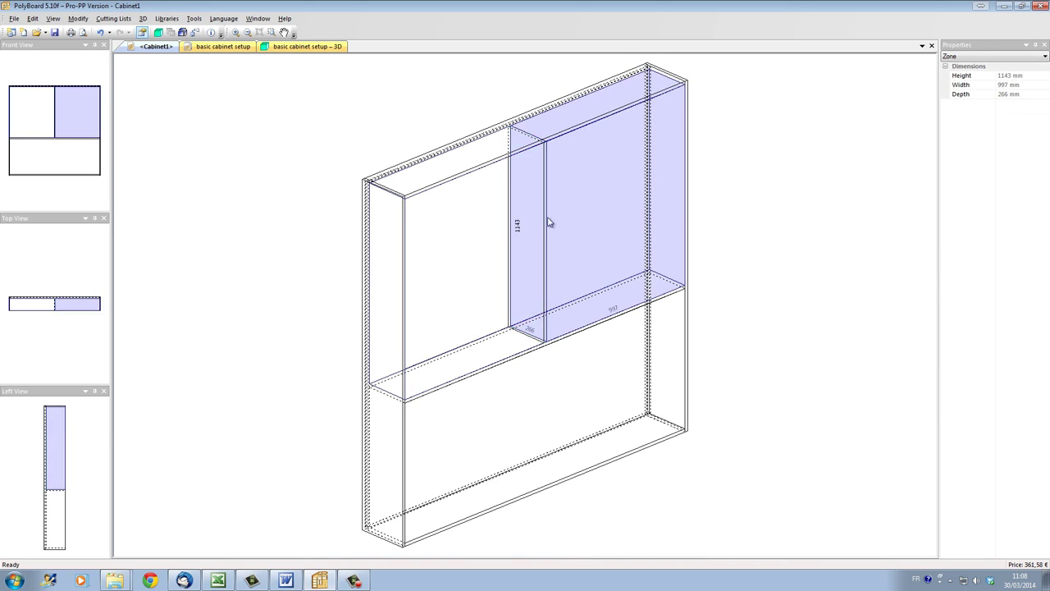
pyautogui.click(475, 237)
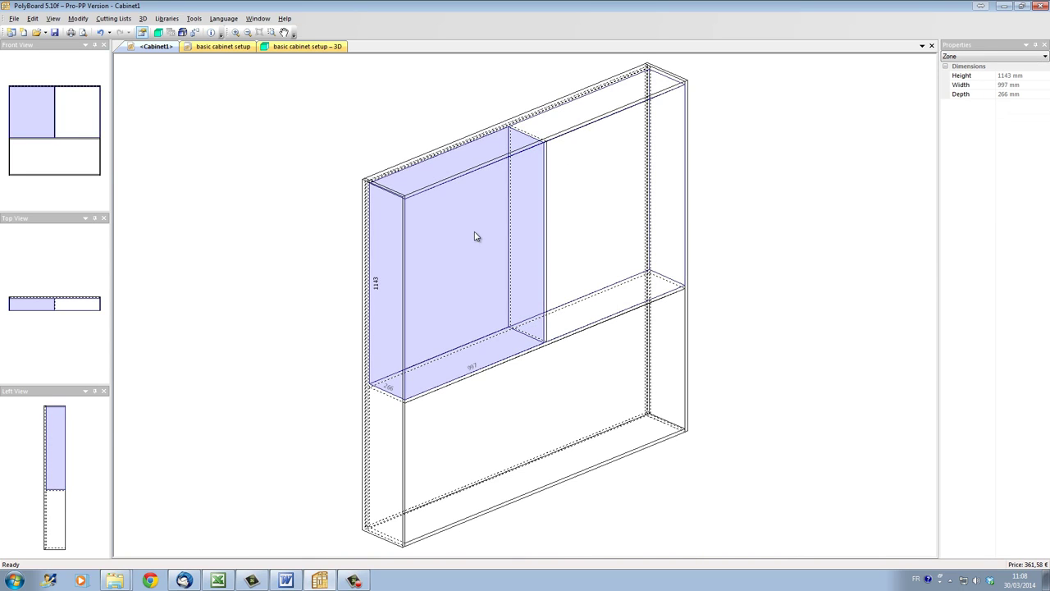
pyautogui.click(579, 222)
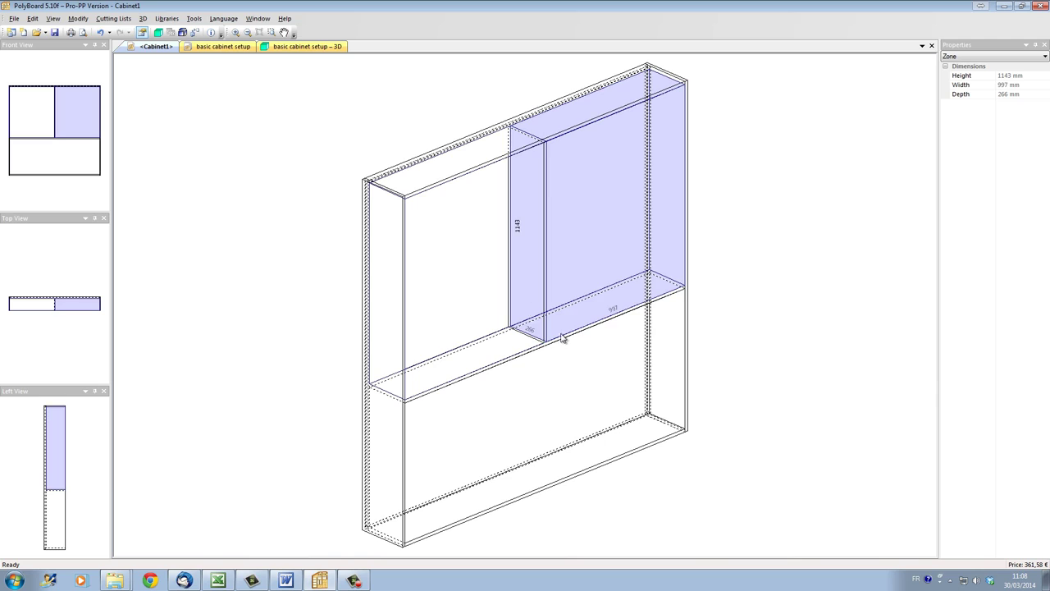
pyautogui.rightClick(578, 195)
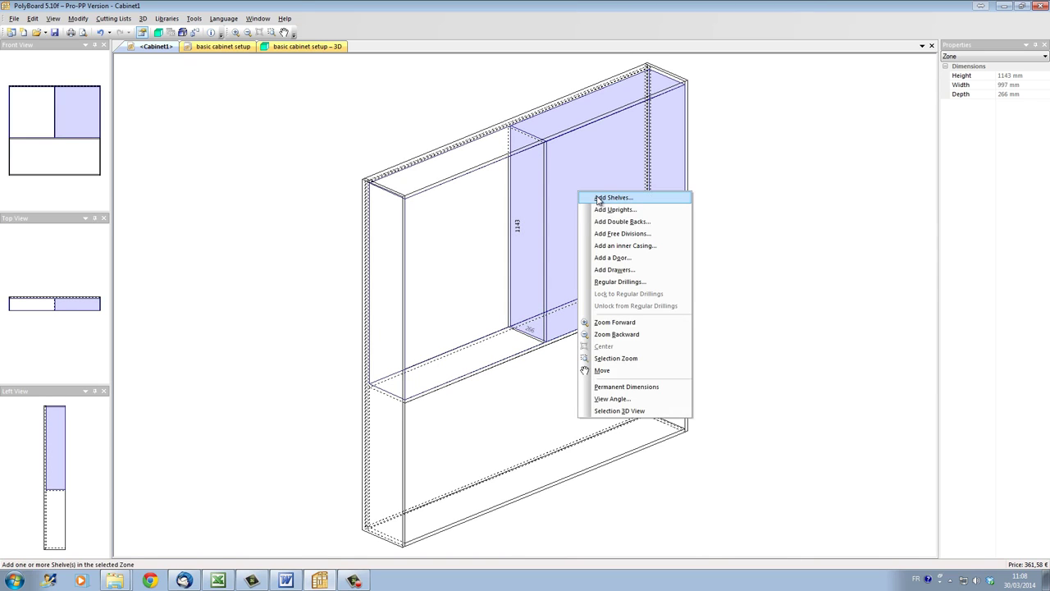
# Add seven equidistant 19 mm fixed shelves to the upper-right 997 mm compartment.
pyautogui.click(598, 199)
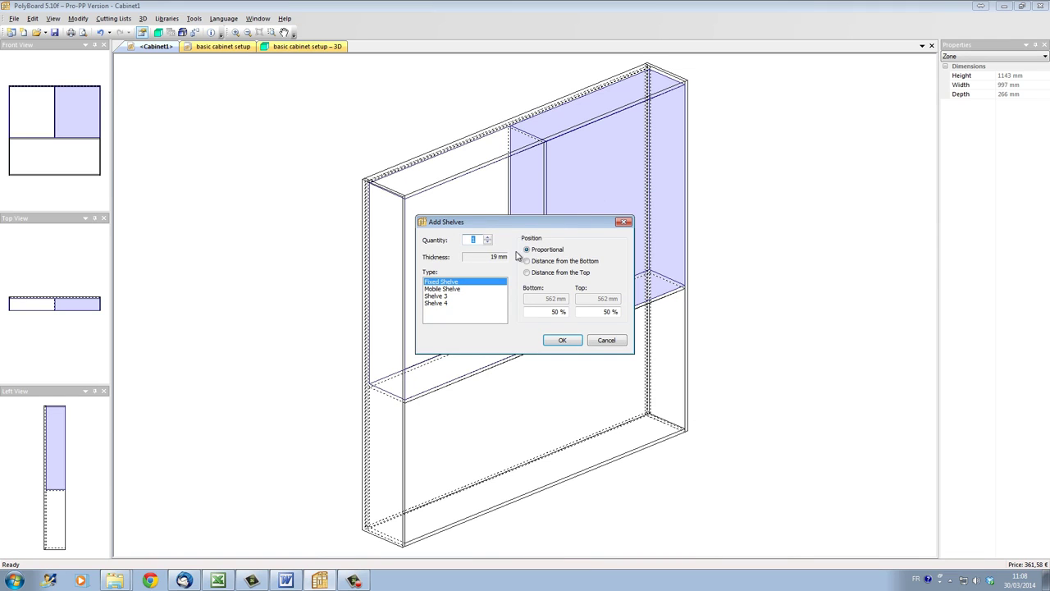
pyautogui.moveTo(502, 224); pyautogui.dragTo(343, 148)
pyautogui.moveTo(314, 125); pyautogui.dragTo(313, 109)
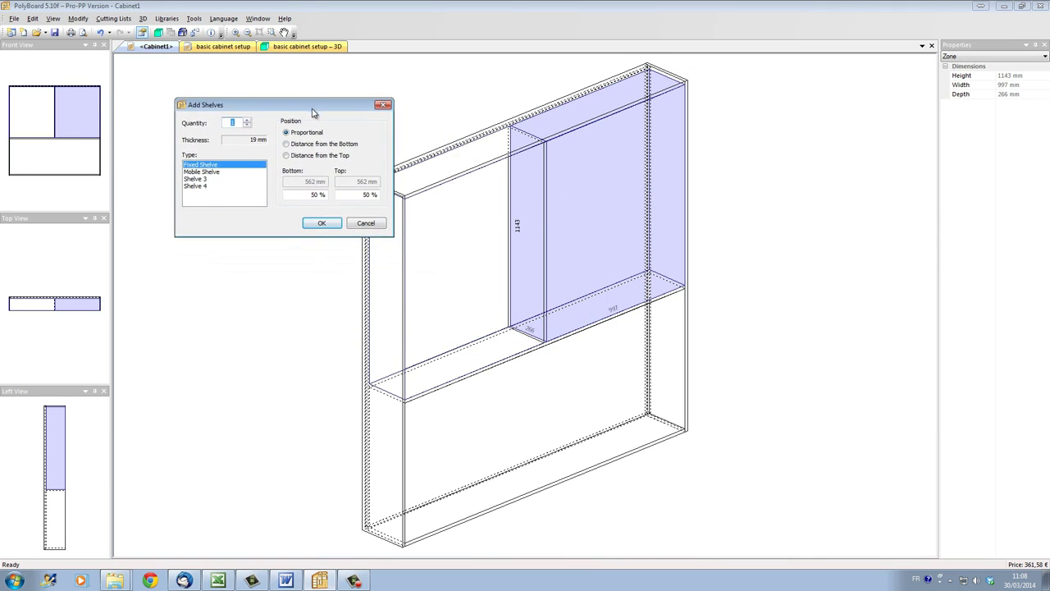
pyautogui.click(247, 121)
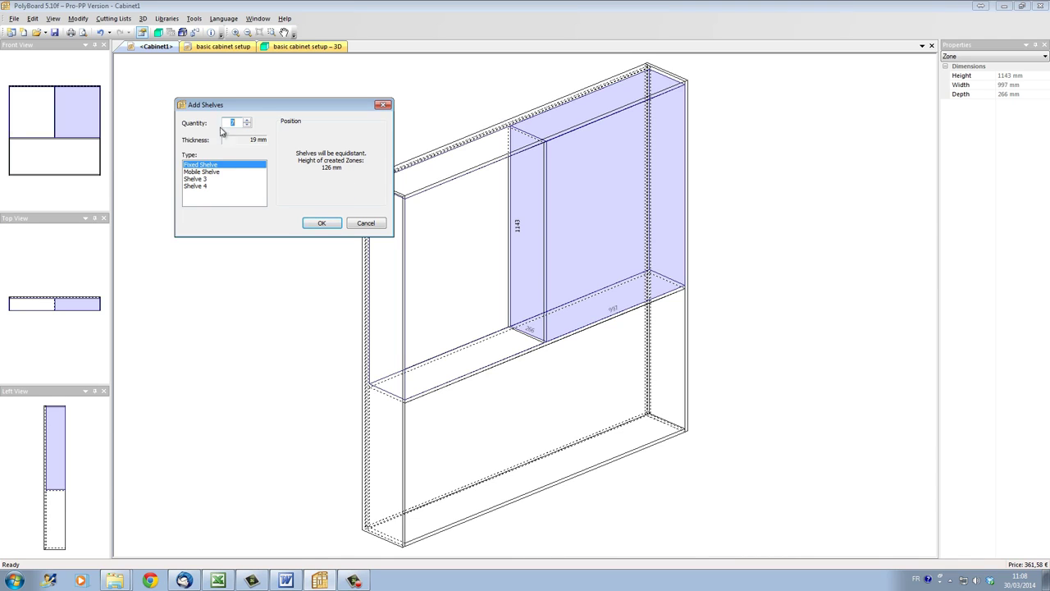
pyautogui.click(322, 223)
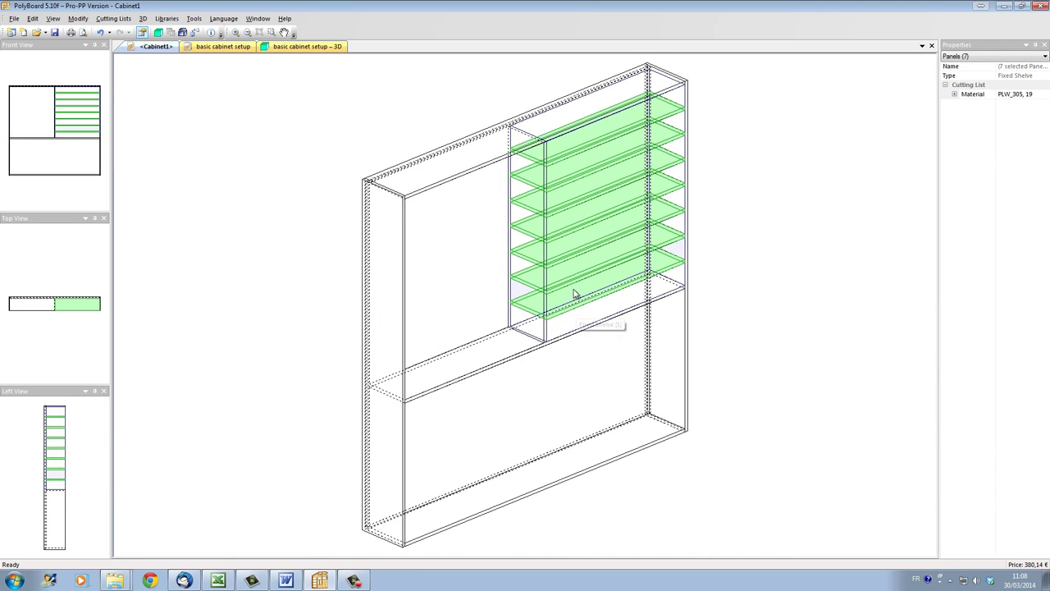
pyautogui.keyDown('ctrl'); pyautogui.click(535, 150); pyautogui.keyUp('ctrl')
pyautogui.keyDown('ctrl'); pyautogui.click(535, 150); pyautogui.keyUp('ctrl')
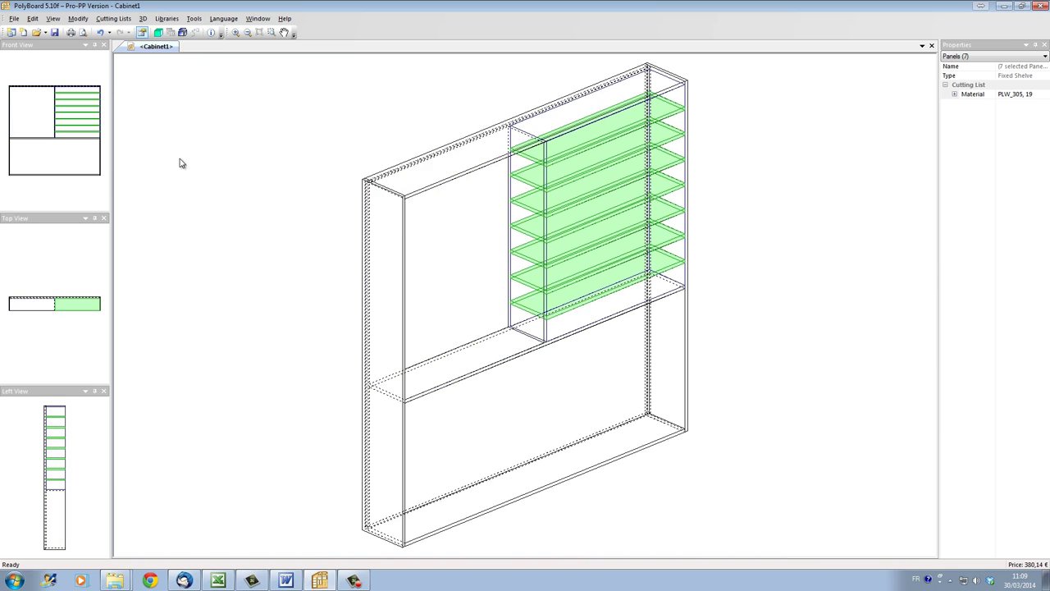
# View the cabinet in the wood-textured 3D render, orbit it, then return to Cabinet1.
pyautogui.click(157, 32)
pyautogui.moveTo(528, 359); pyautogui.dragTo(617, 321)
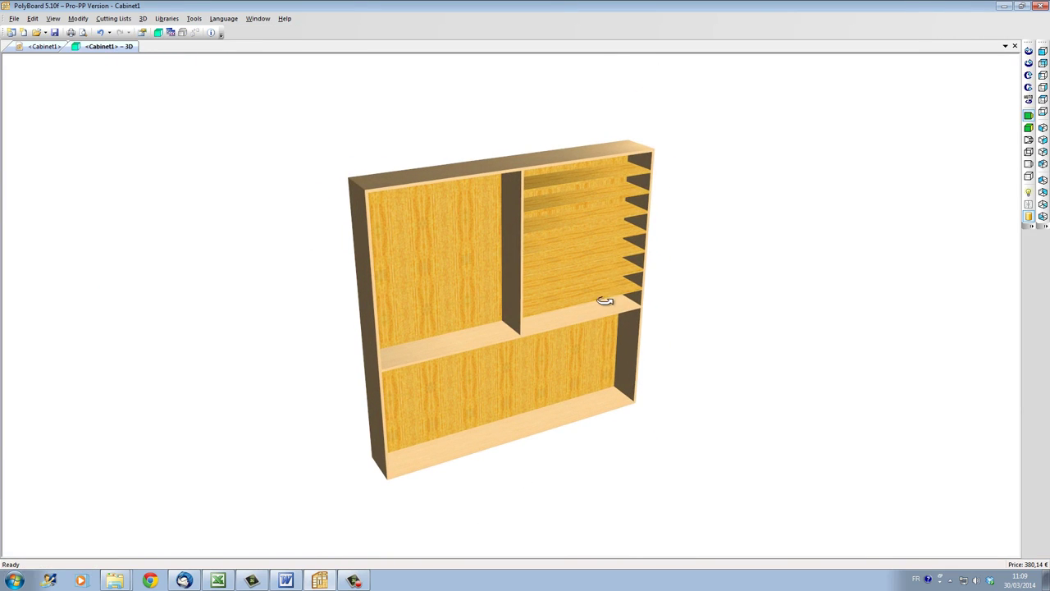
pyautogui.moveTo(603, 302); pyautogui.dragTo(591, 260)
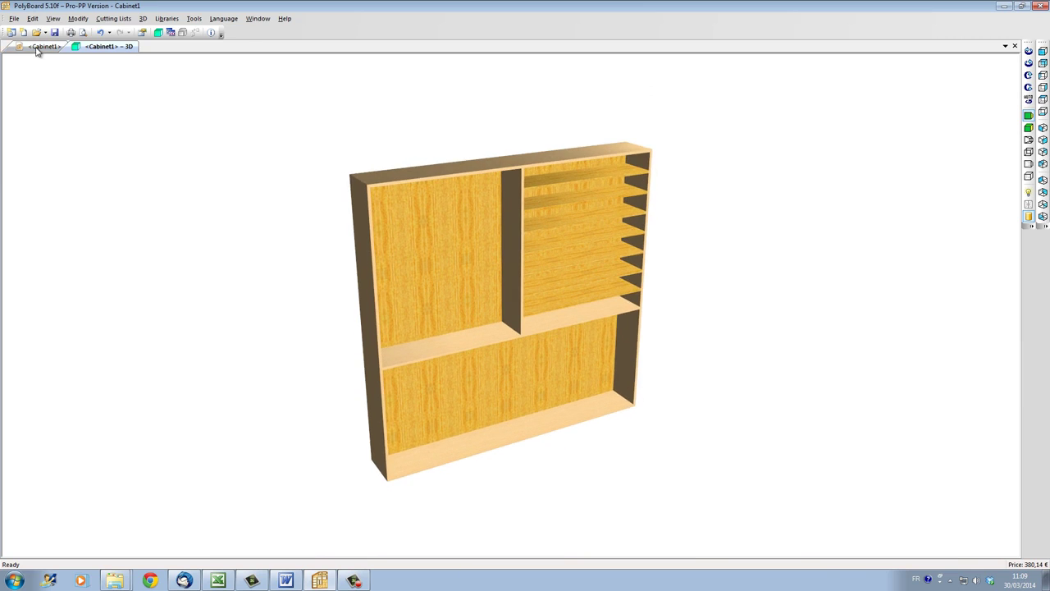
pyautogui.click(39, 47)
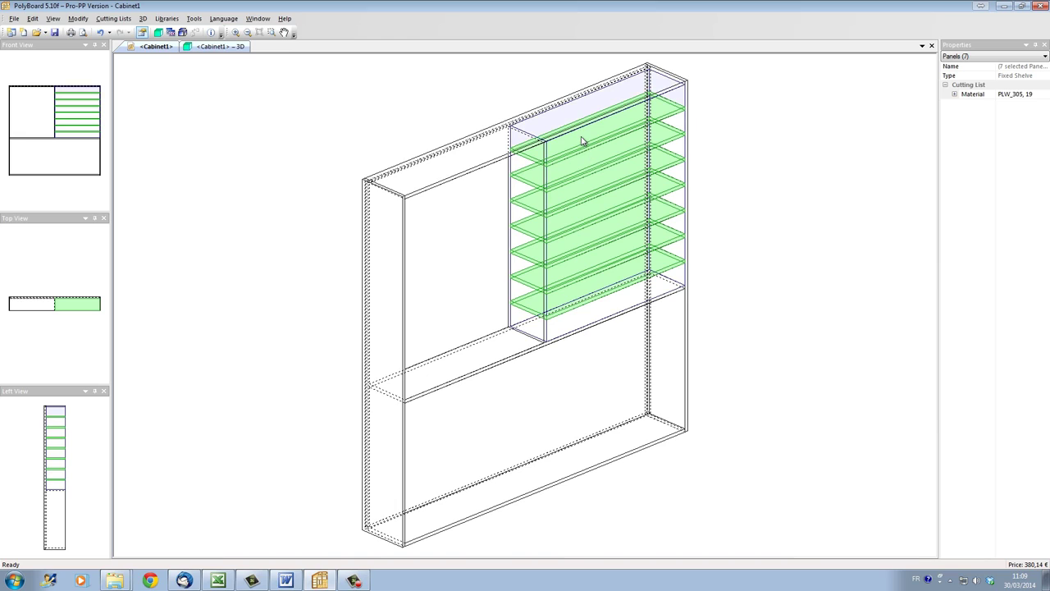
# Delete the fourth shelf in the upper-right compartment and redistribute the freed space.
pyautogui.click(597, 221)
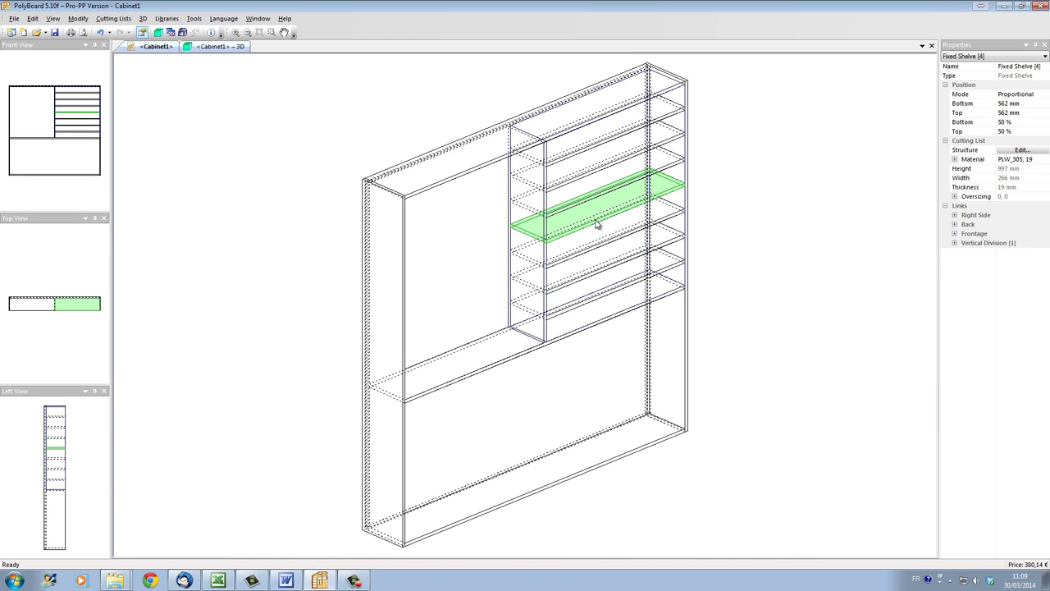
pyautogui.rightClick(596, 223)
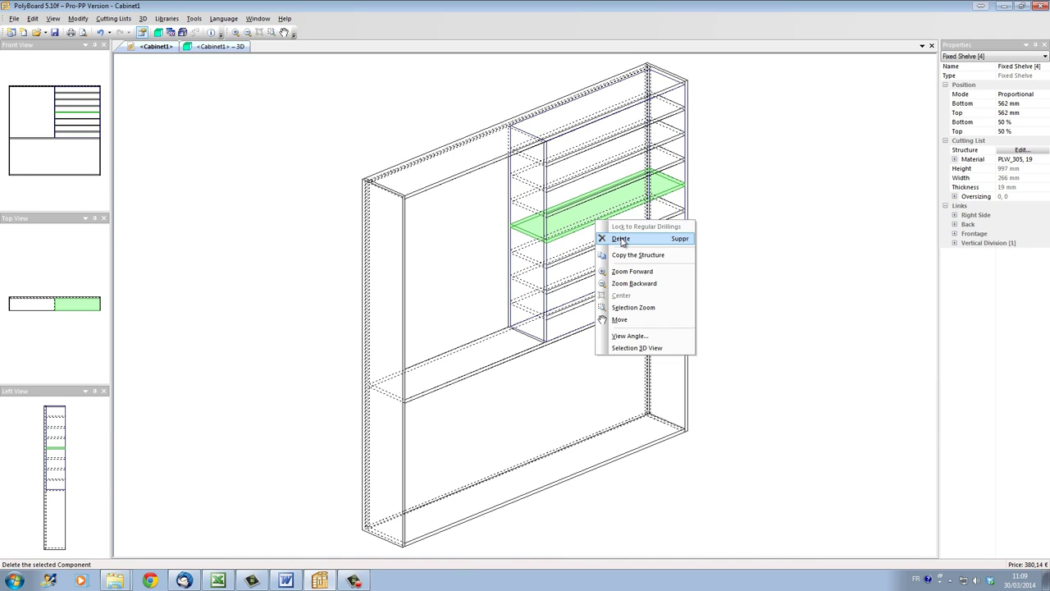
pyautogui.click(622, 239)
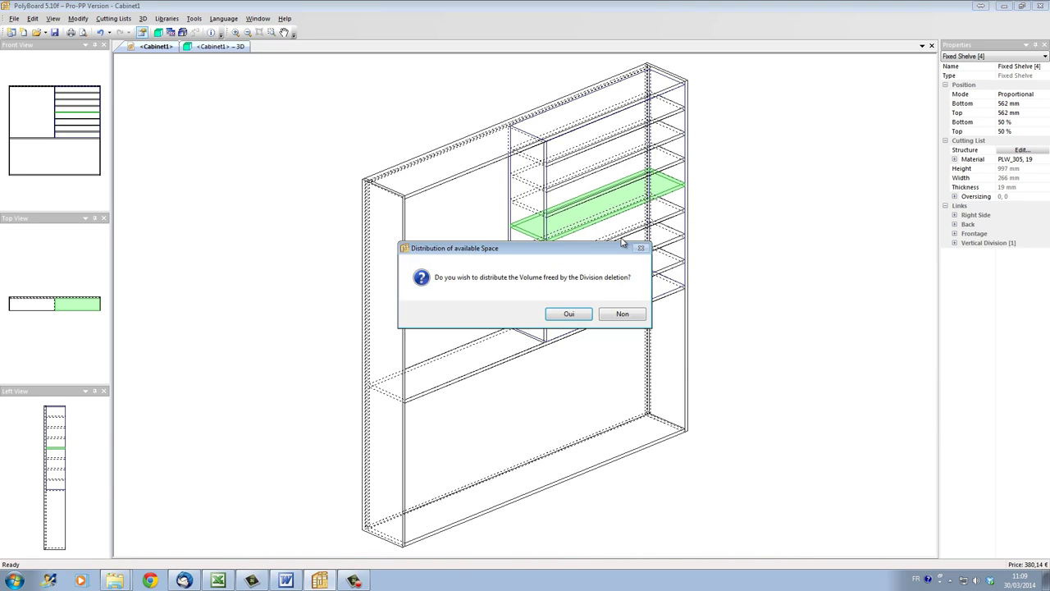
pyautogui.click(584, 321)
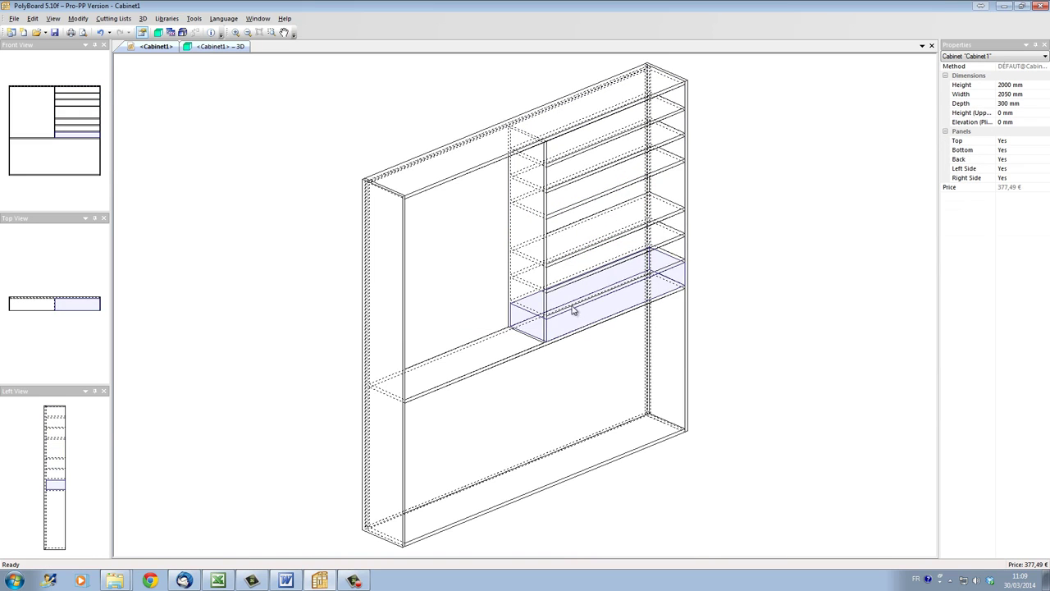
# Check the six-shelf result in the 3D render, then return to the Cabinet1 view.
pyautogui.click(215, 47)
pyautogui.moveTo(534, 265); pyautogui.dragTo(610, 237)
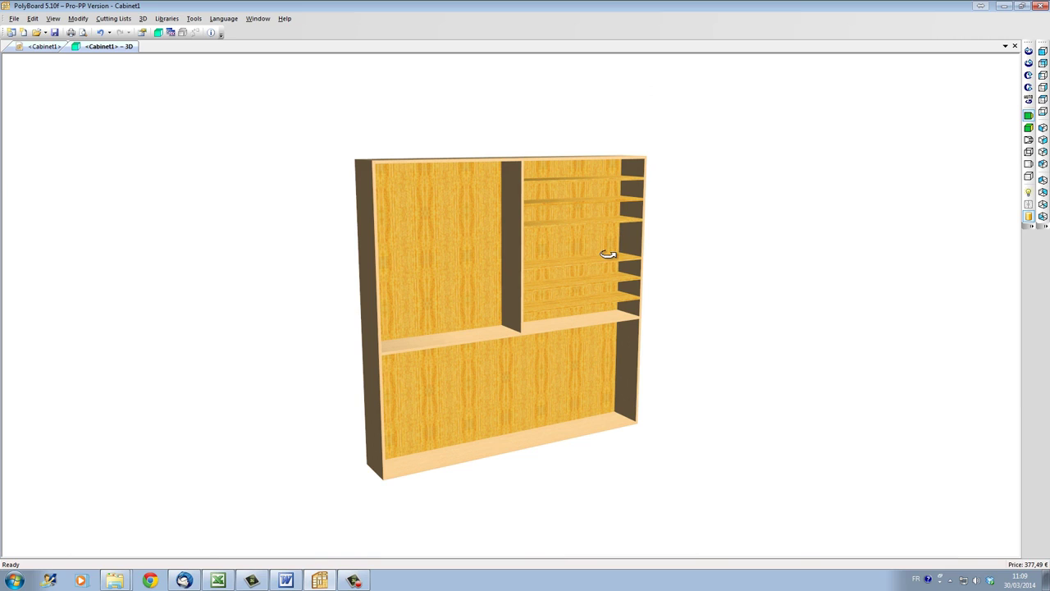
pyautogui.click(46, 47)
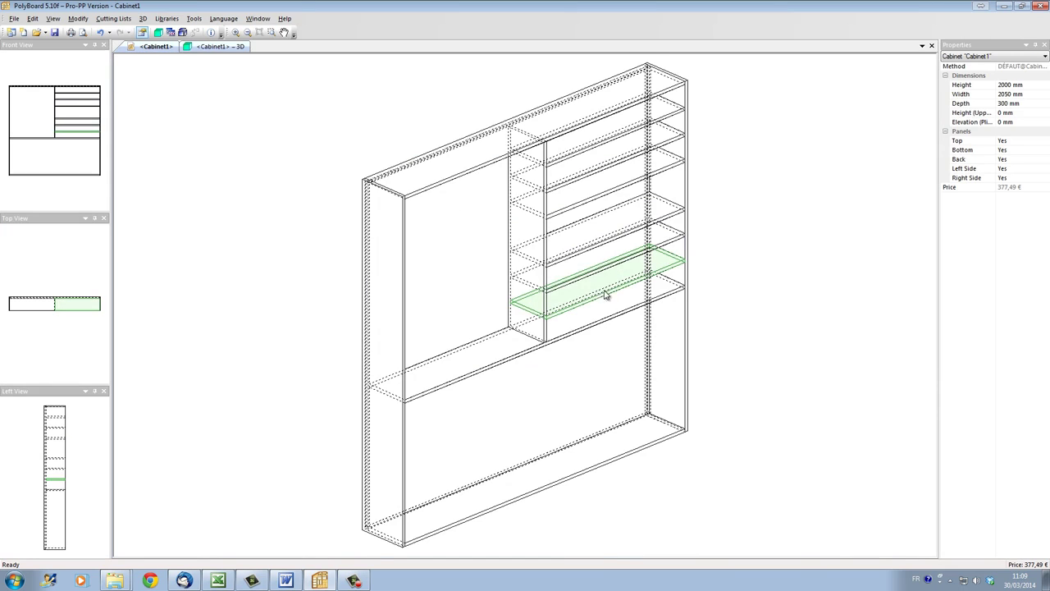
# Add two equidistant uprights to the 257 mm middle gap, forming three cubbies.
pyautogui.click(600, 212)
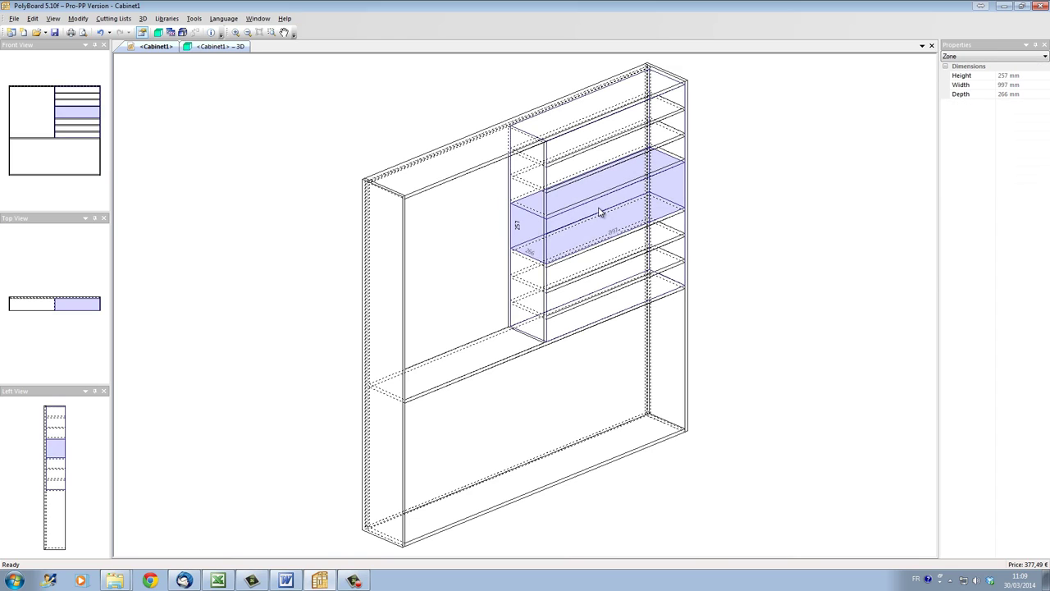
pyautogui.rightClick(600, 213)
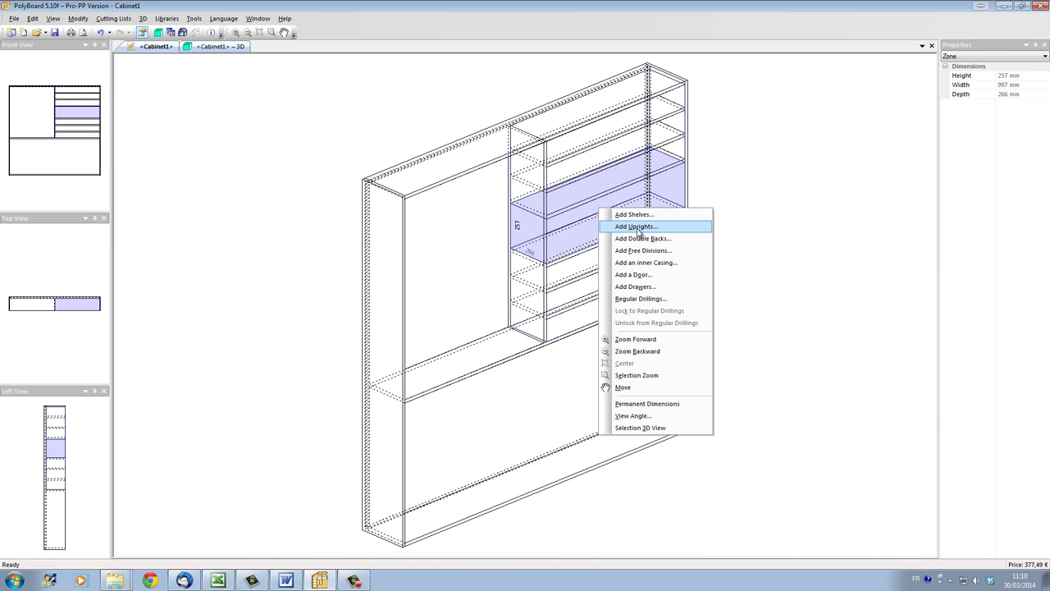
pyautogui.click(638, 226)
pyautogui.click(488, 239)
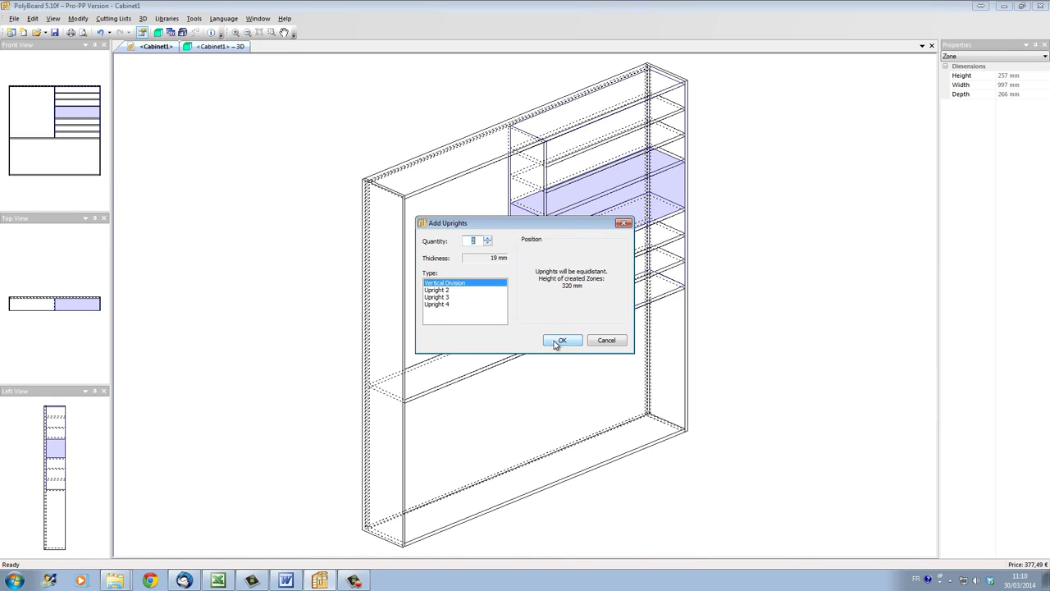
pyautogui.click(562, 340)
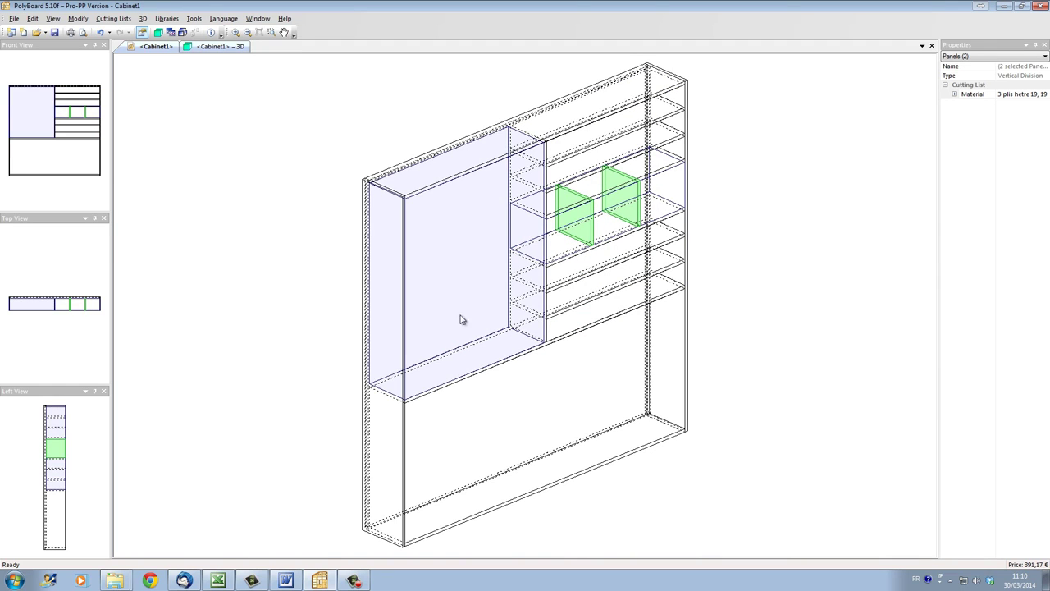
pyautogui.click(444, 263)
# Add three uprights to the left upper compartment.
pyautogui.rightClick(444, 260)
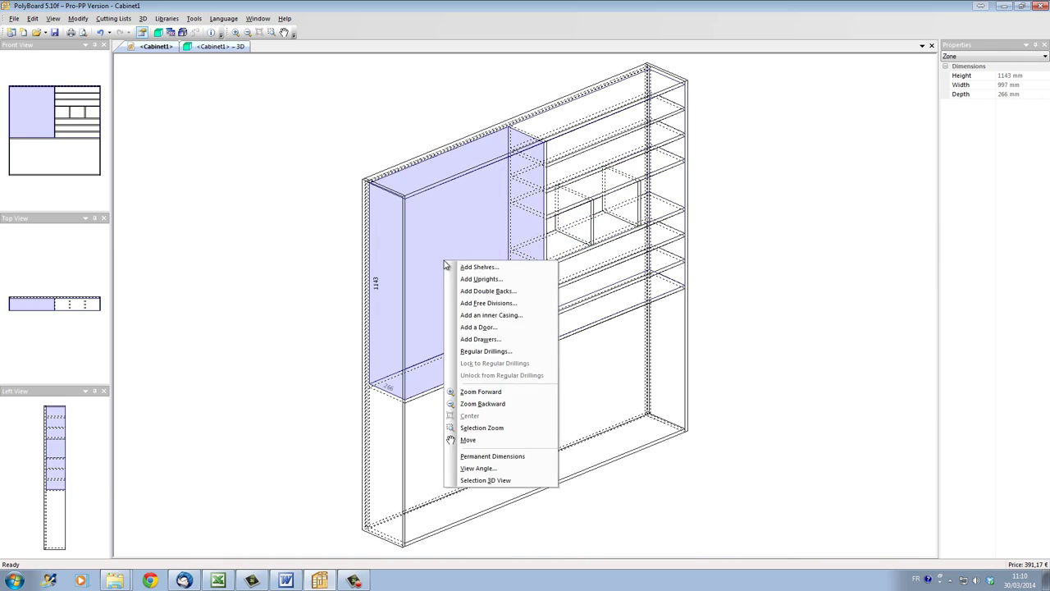
pyautogui.click(462, 268)
pyautogui.click(488, 238)
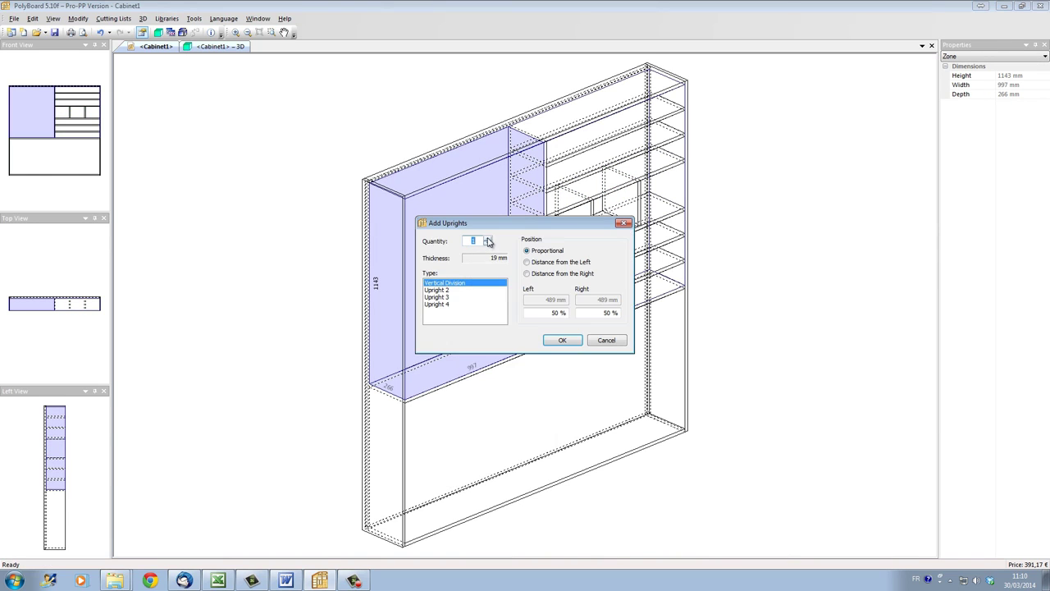
pyautogui.click(488, 238)
pyautogui.click(562, 339)
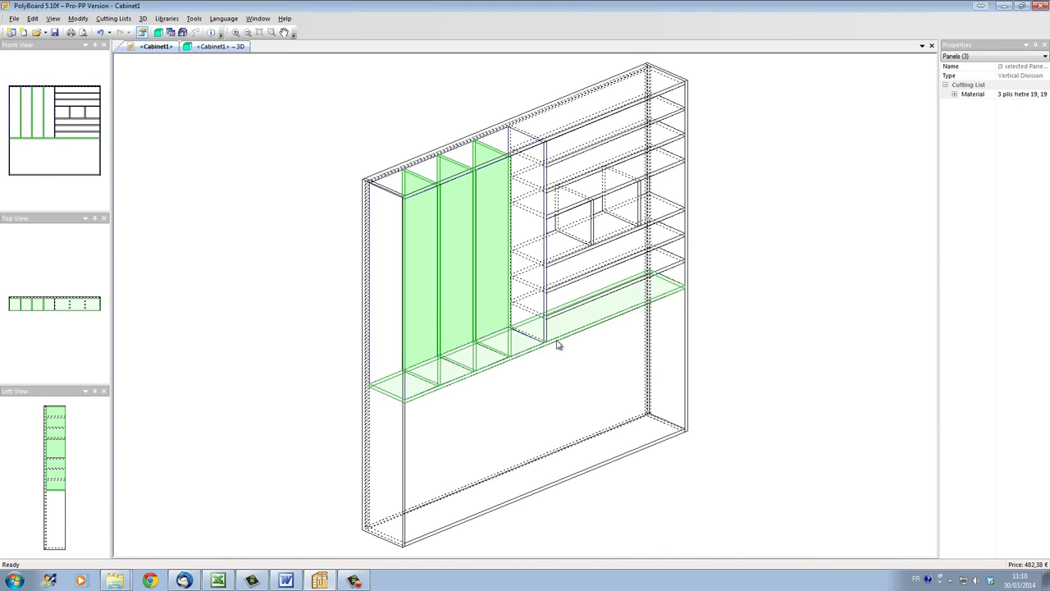
# Add four shelves to the leftmost narrow 235 mm compartment.
pyautogui.click(415, 303)
pyautogui.rightClick(414, 304)
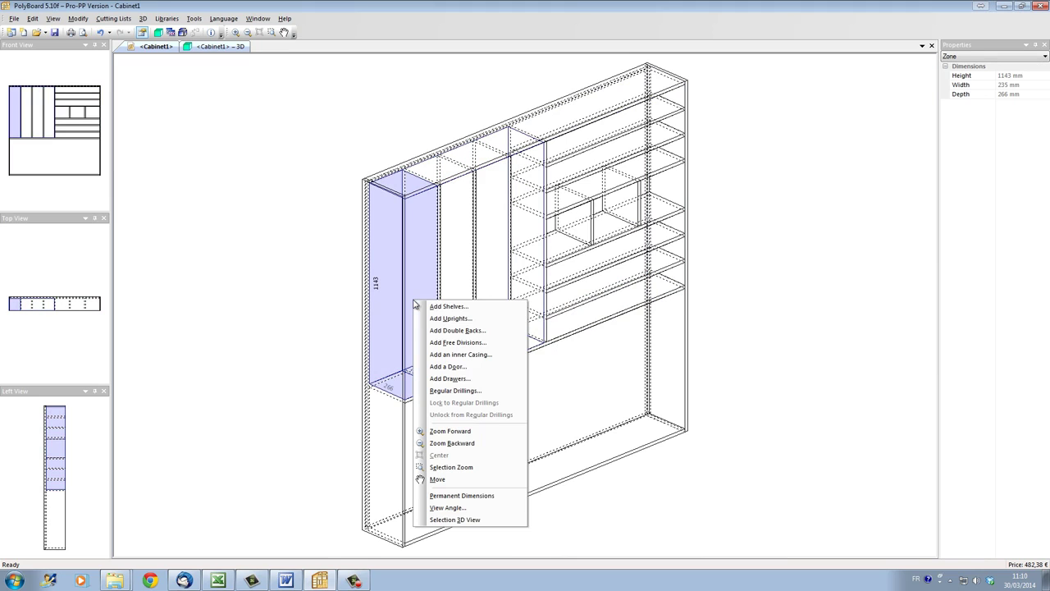
pyautogui.click(445, 307)
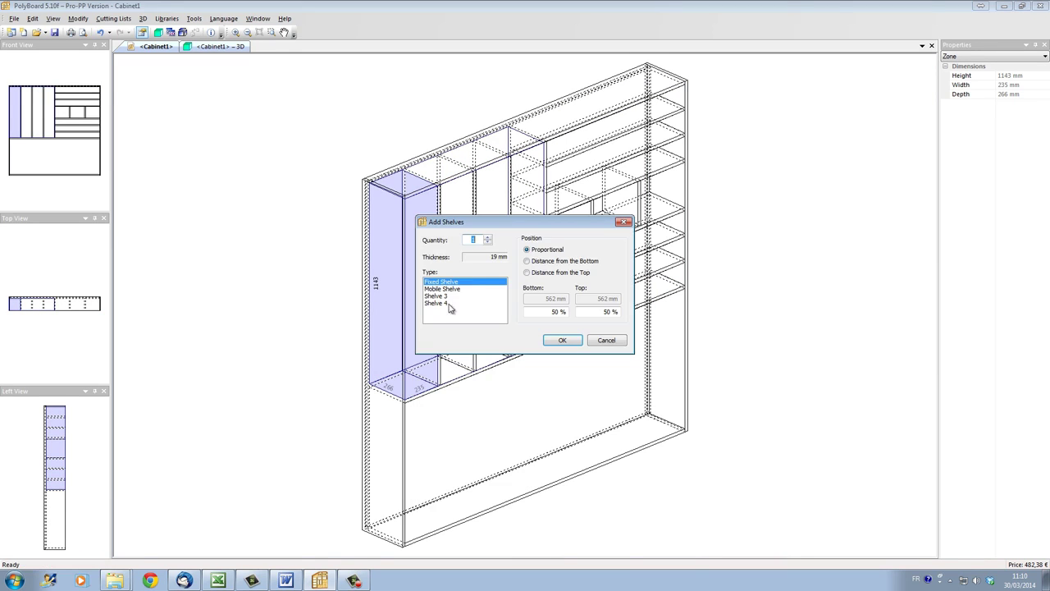
pyautogui.click(490, 237)
pyautogui.click(490, 237)
pyautogui.click(490, 237)
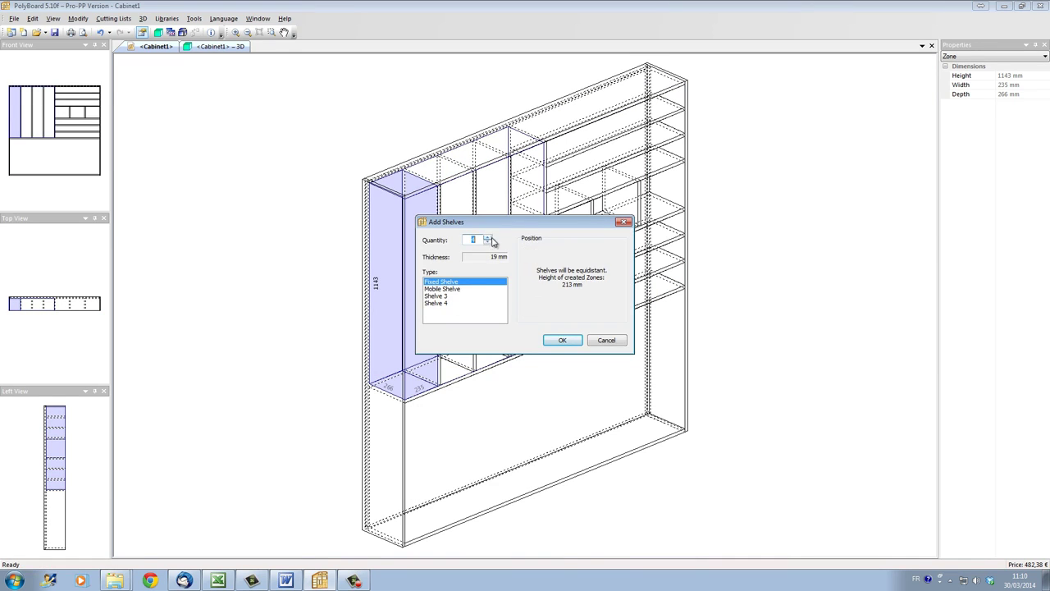
pyautogui.click(562, 339)
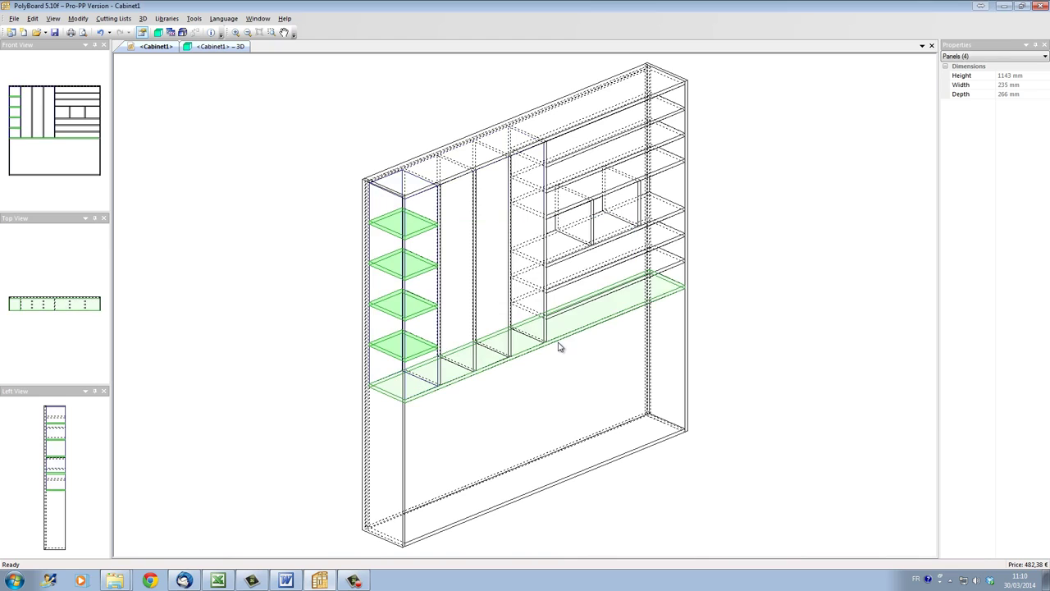
# Add a single shelf to the narrow second upper compartment.
pyautogui.click(461, 297)
pyautogui.rightClick(461, 297)
pyautogui.click(481, 304)
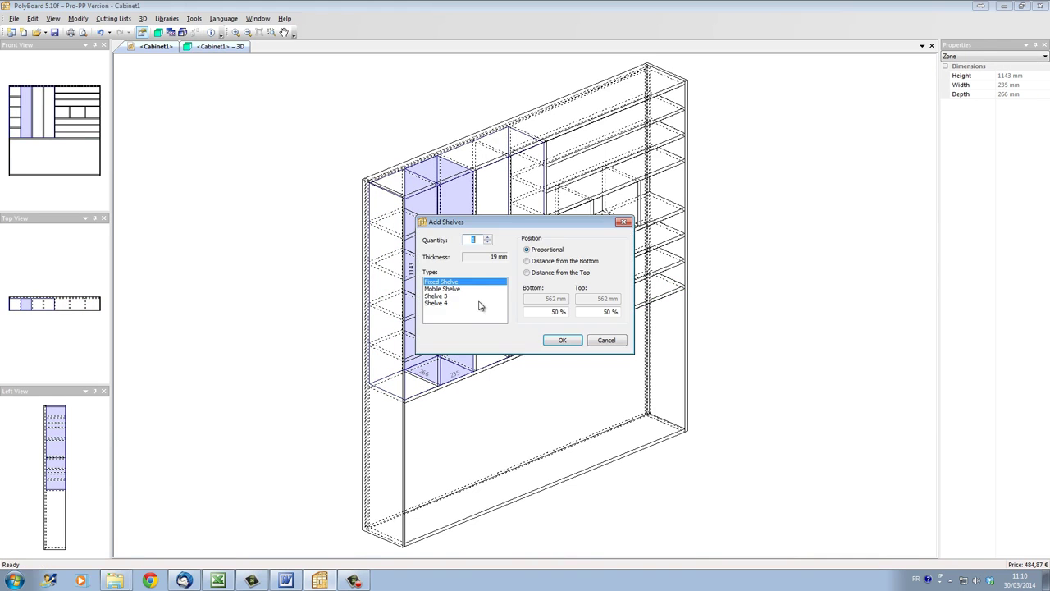
pyautogui.click(570, 342)
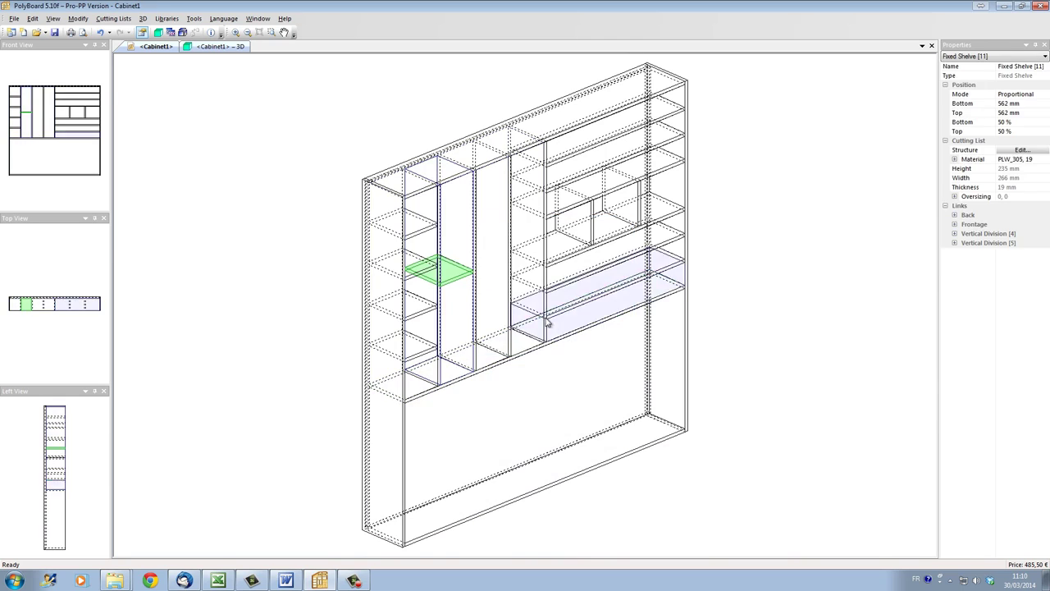
# Add five evenly spaced shelves to the tall third column.
pyautogui.click(492, 251)
pyautogui.rightClick(493, 251)
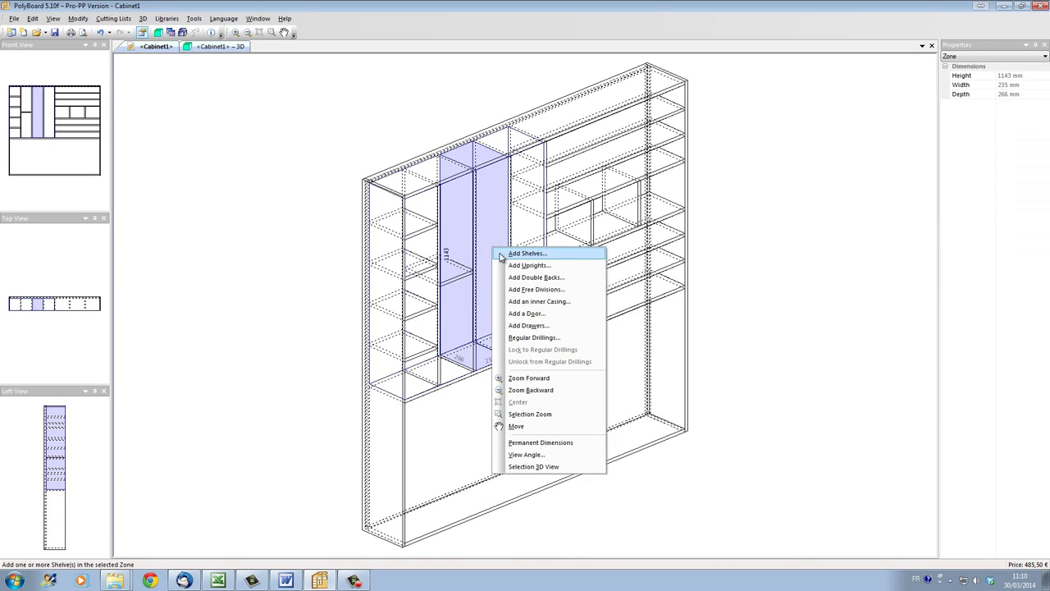
pyautogui.click(503, 255)
pyautogui.click(487, 237)
pyautogui.click(488, 237)
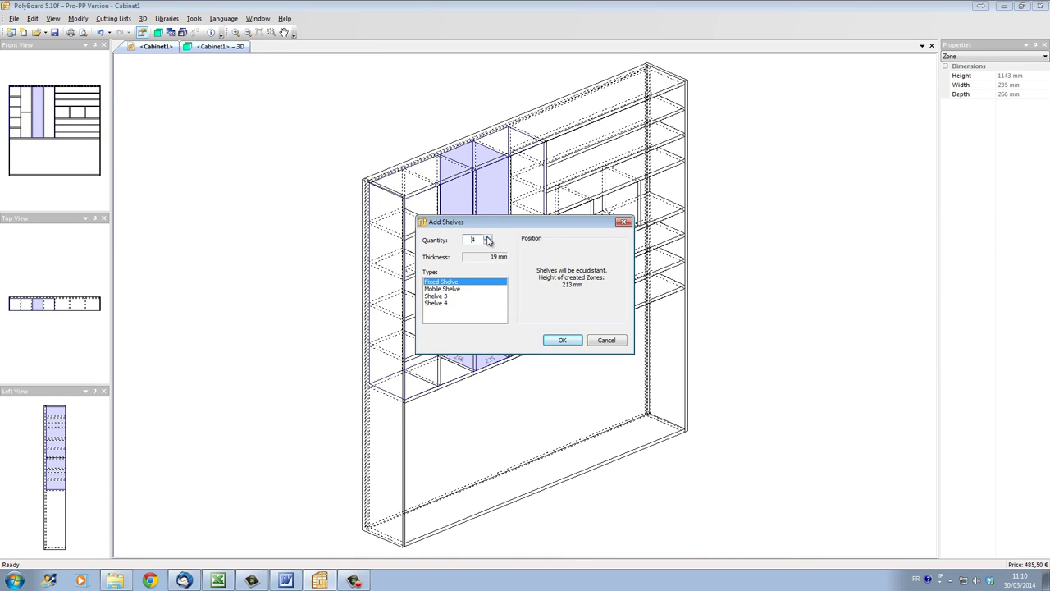
pyautogui.click(563, 339)
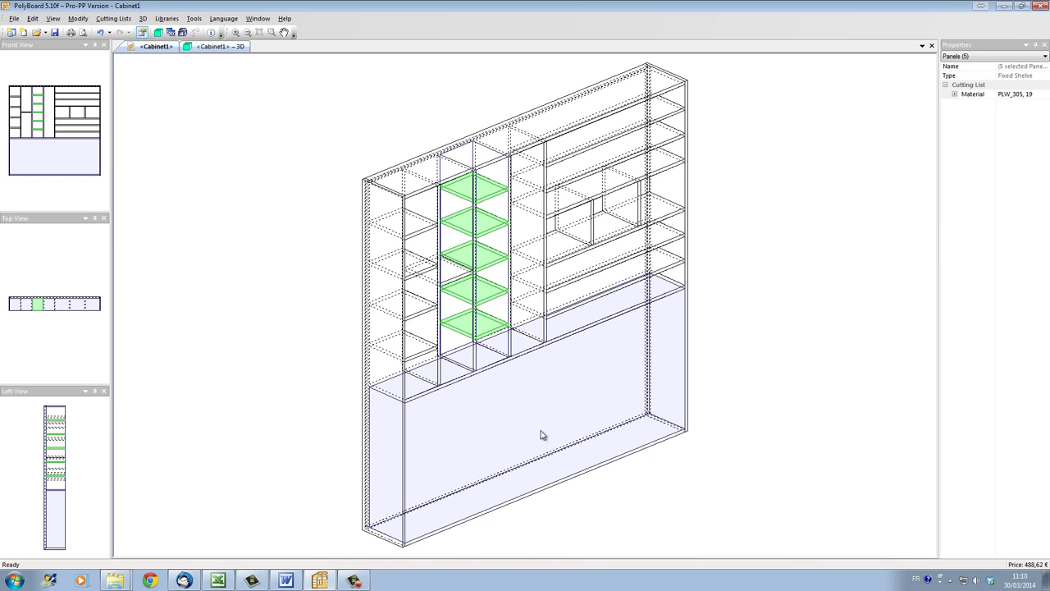
pyautogui.click(225, 48)
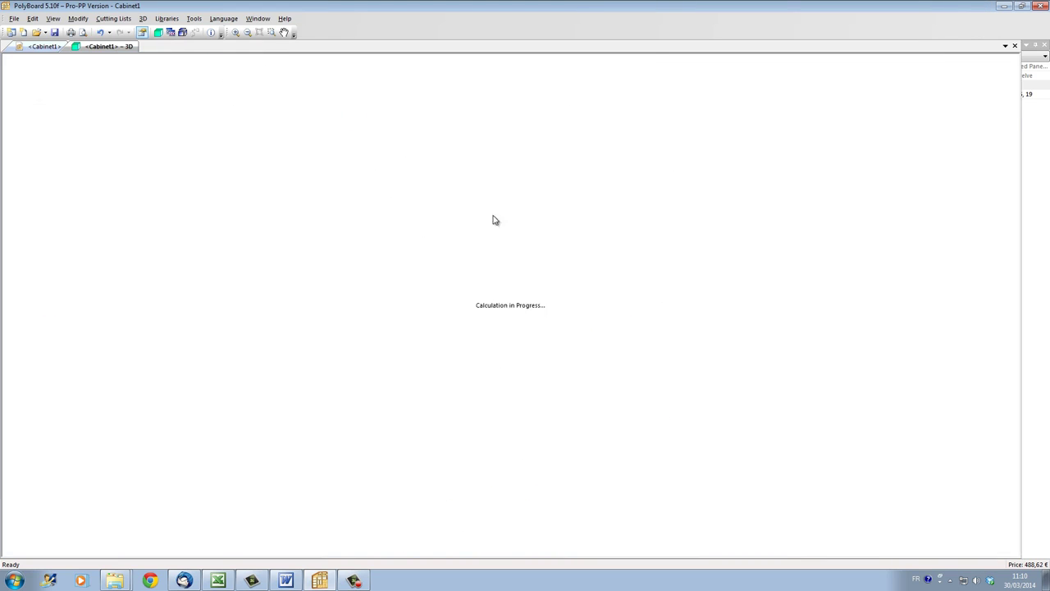
pyautogui.moveTo(552, 311); pyautogui.dragTo(466, 381)
pyautogui.moveTo(549, 374); pyautogui.dragTo(576, 366)
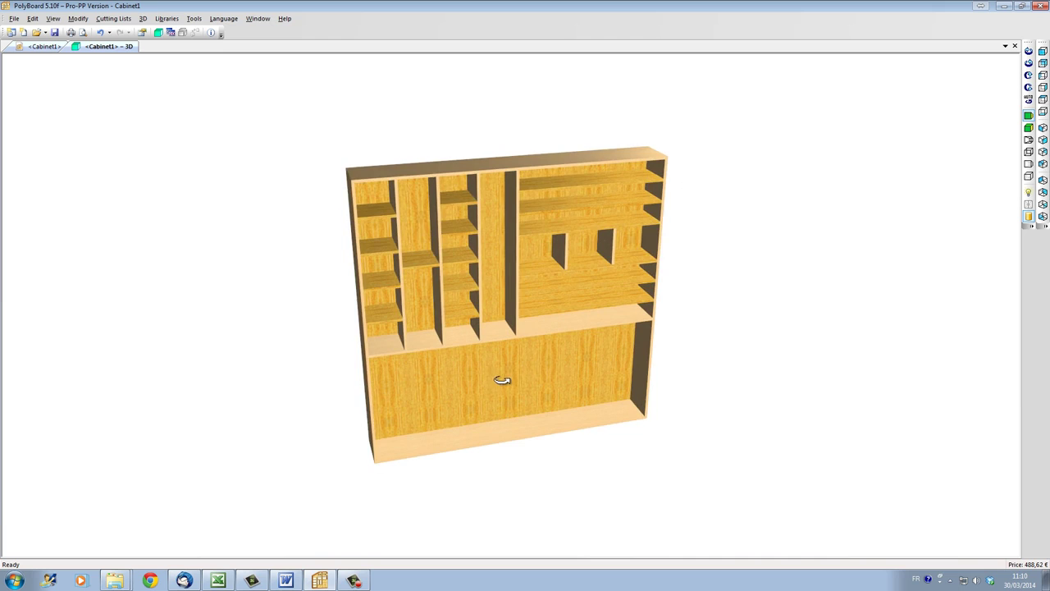
pyautogui.moveTo(534, 387); pyautogui.dragTo(504, 373)
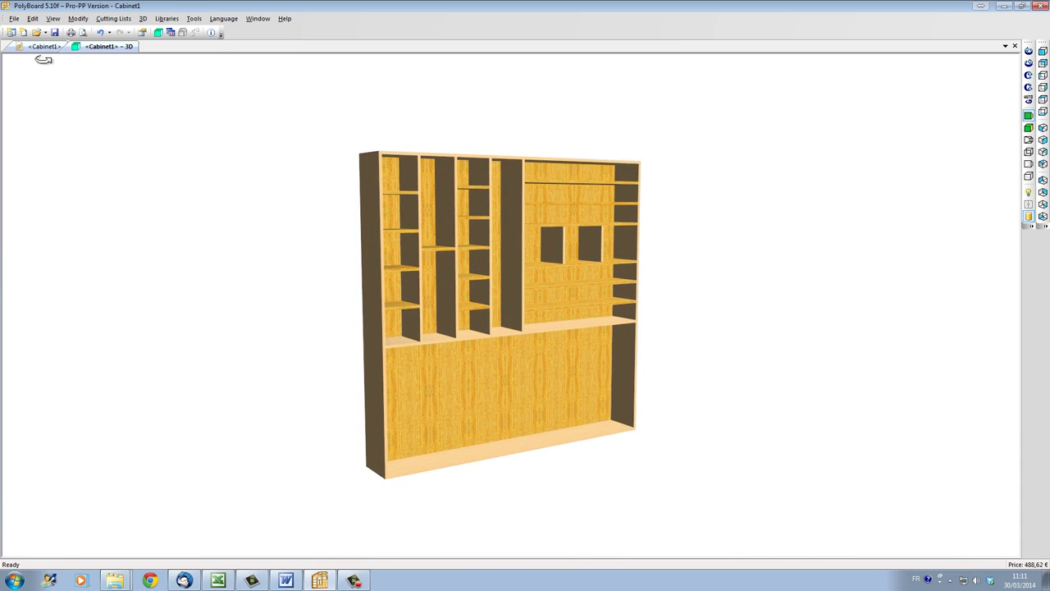
pyautogui.click(44, 47)
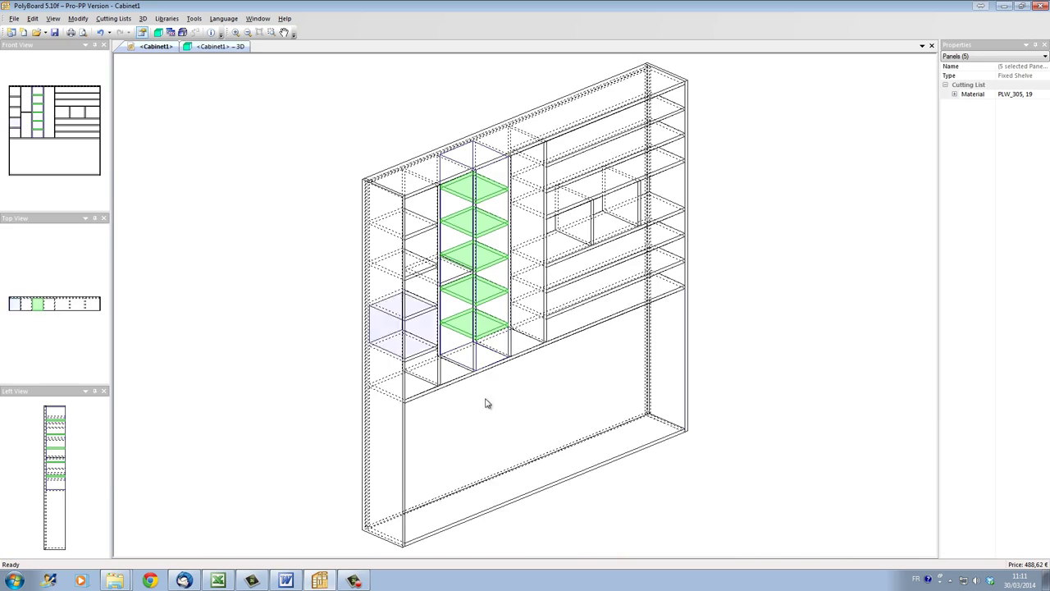
# Divide the lower zone with 4 equidistant uprights into five 387 mm compartments.
pyautogui.rightClick(534, 413)
pyautogui.click(586, 205)
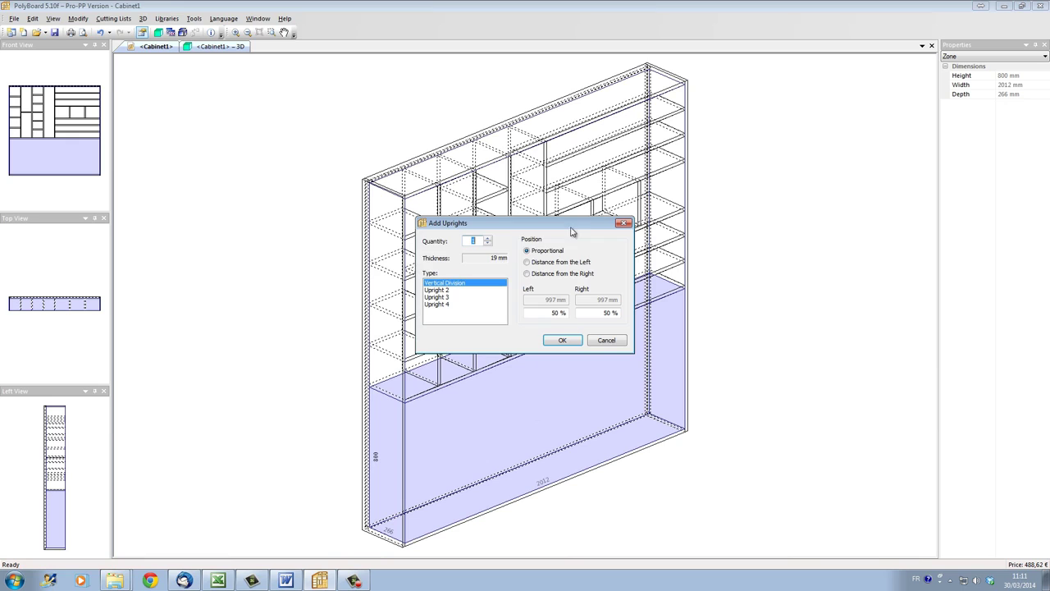
pyautogui.click(487, 237)
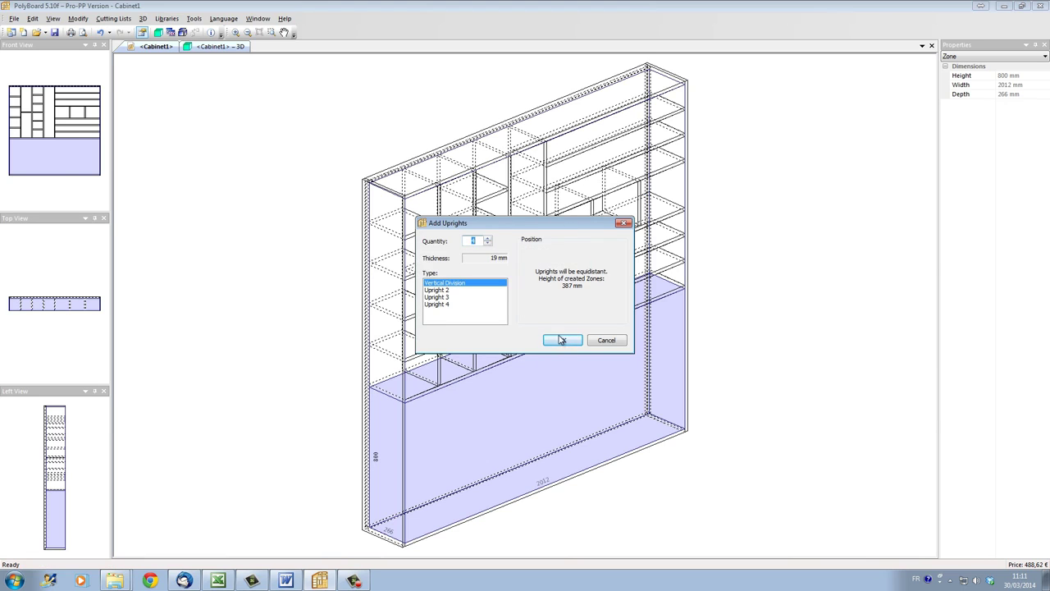
pyautogui.click(562, 339)
# Add one shelf to the second lower compartment and two shelves to the third.
pyautogui.rightClick(481, 446)
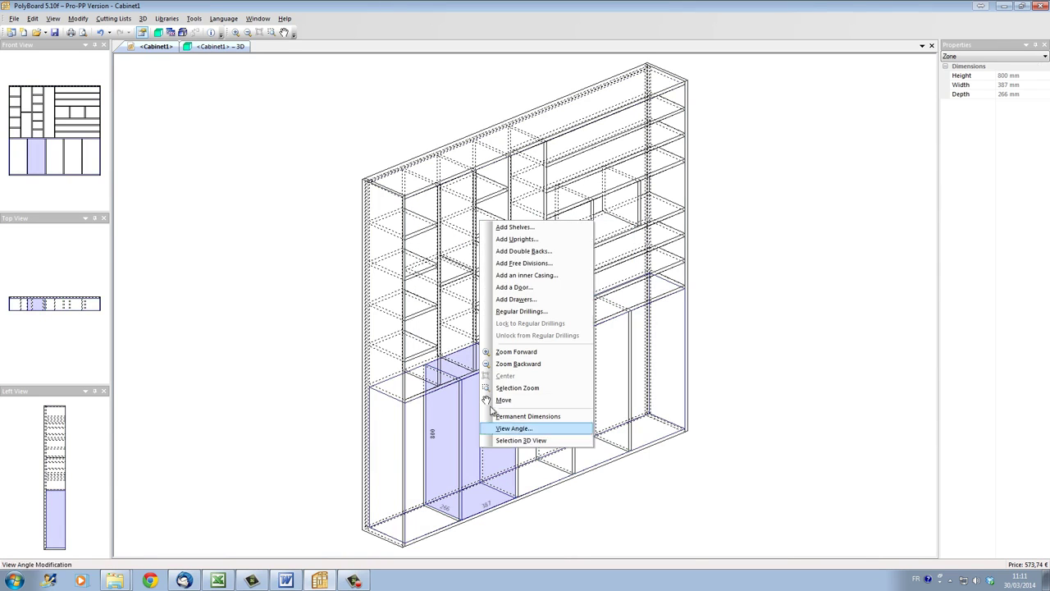
pyautogui.click(517, 233)
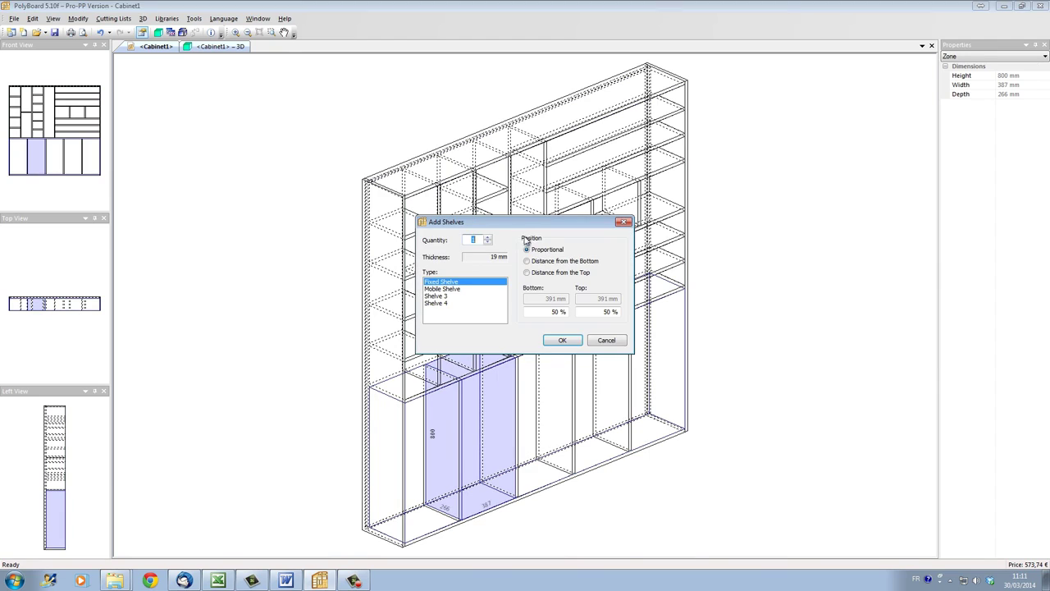
pyautogui.click(563, 340)
pyautogui.rightClick(542, 412)
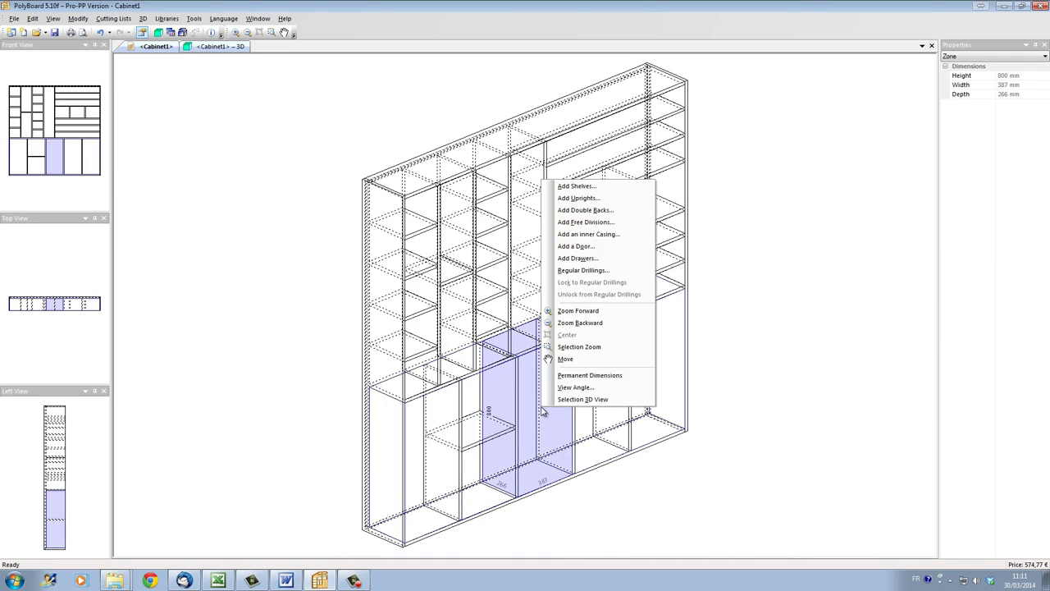
pyautogui.click(574, 185)
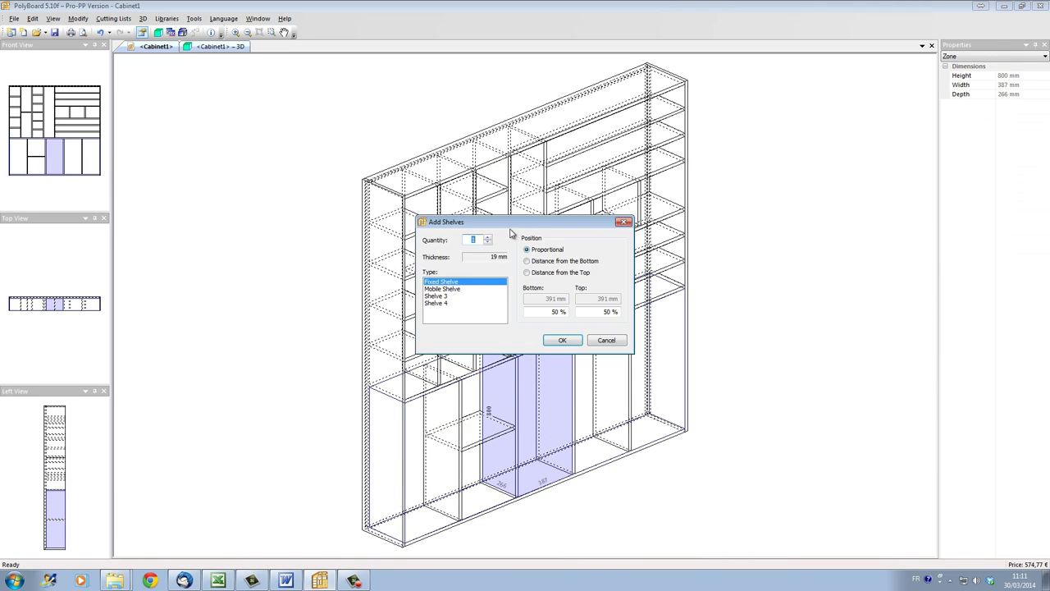
pyautogui.click(487, 238)
pyautogui.click(563, 339)
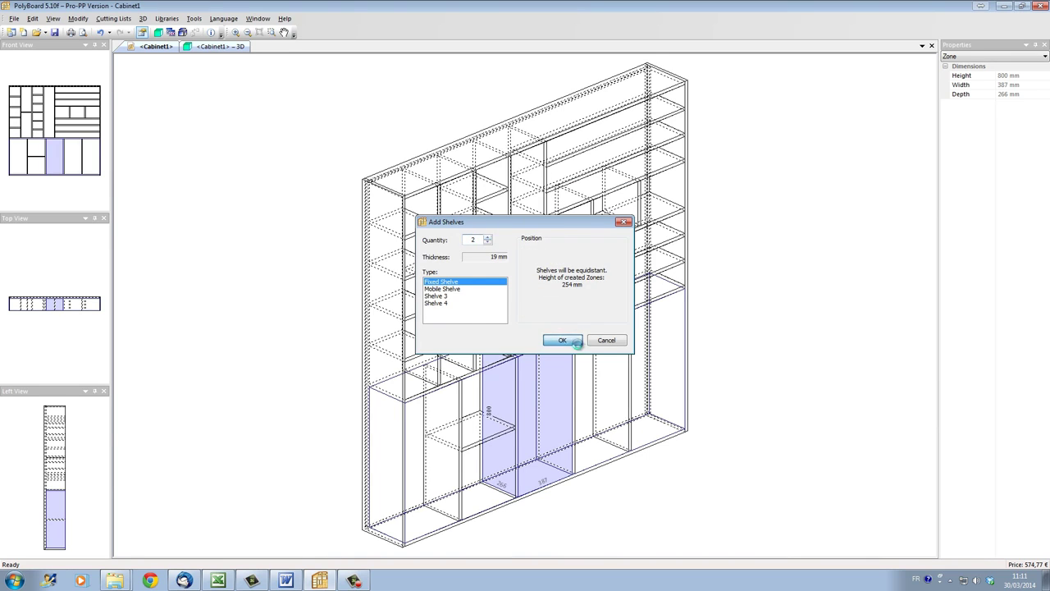
# Add one shelf to the fourth lower compartment and four shelves to the rightmost.
pyautogui.rightClick(617, 384)
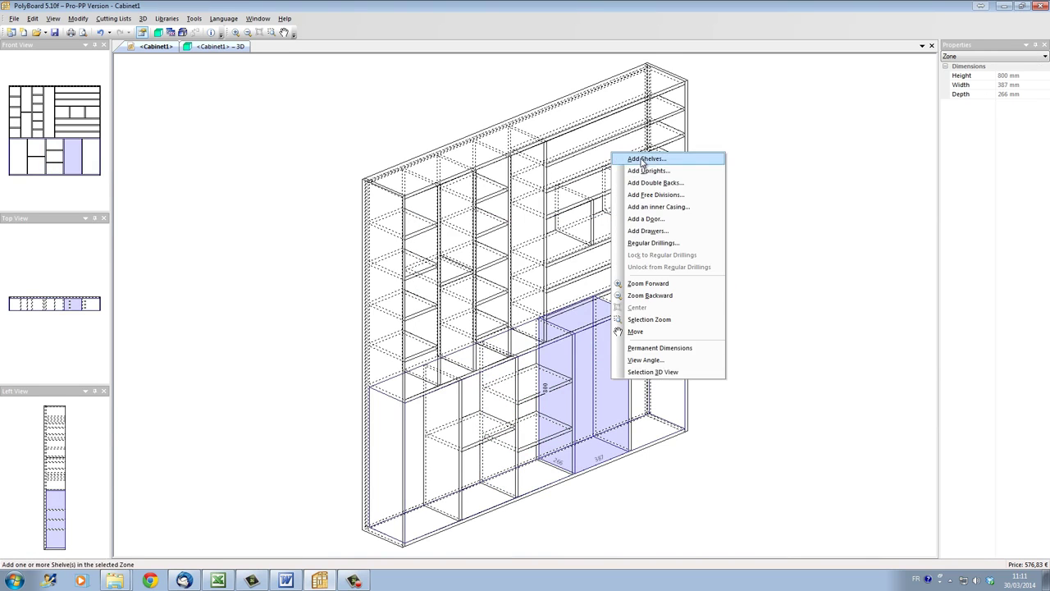
pyautogui.click(642, 161)
pyautogui.click(563, 340)
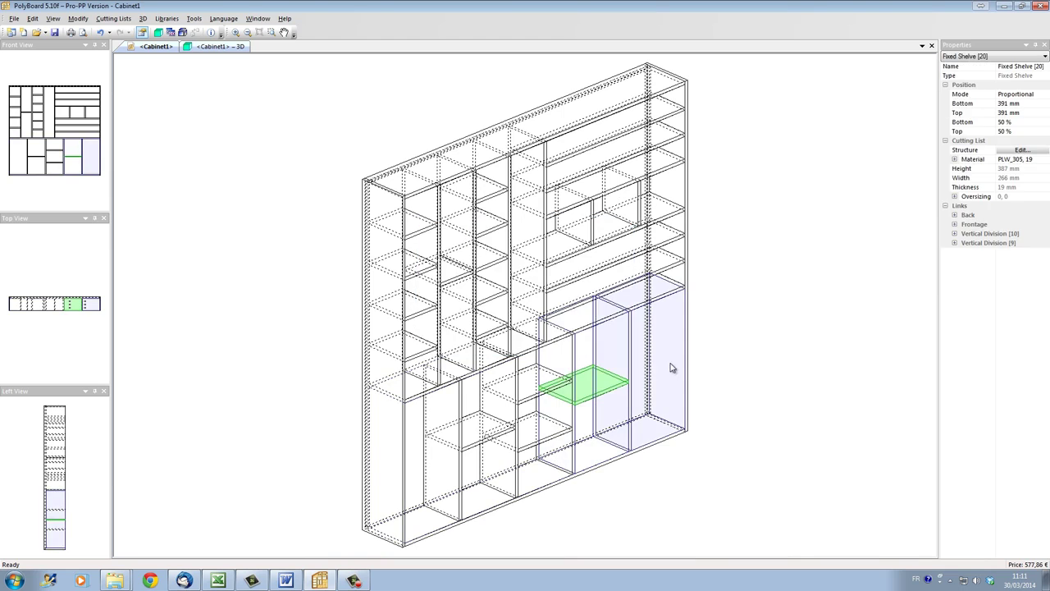
pyautogui.click(673, 366)
pyautogui.rightClick(665, 345)
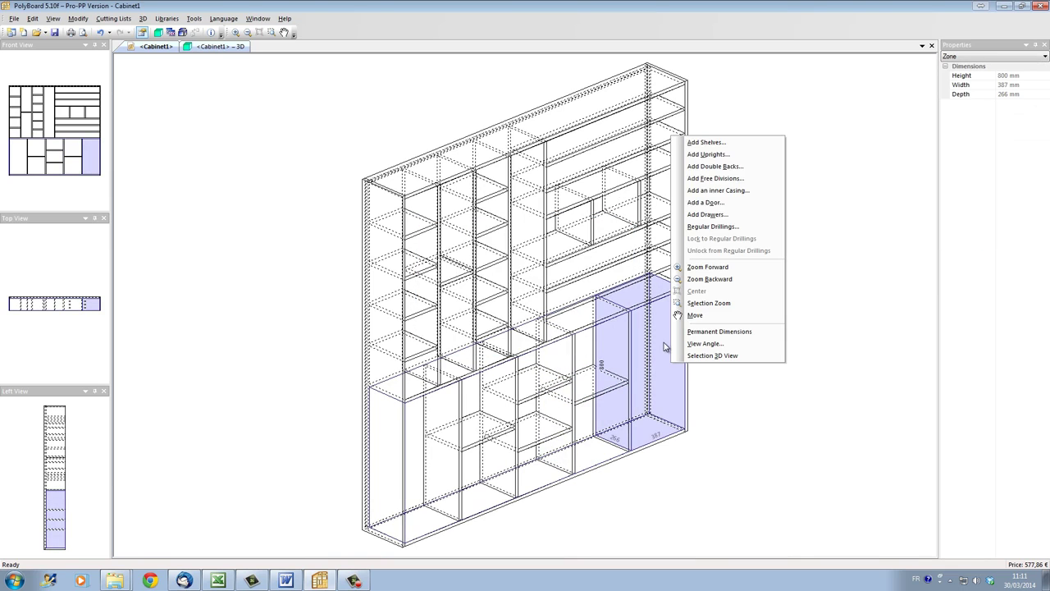
pyautogui.click(704, 142)
pyautogui.click(489, 238)
pyautogui.click(489, 238)
pyautogui.click(489, 238)
pyautogui.click(563, 340)
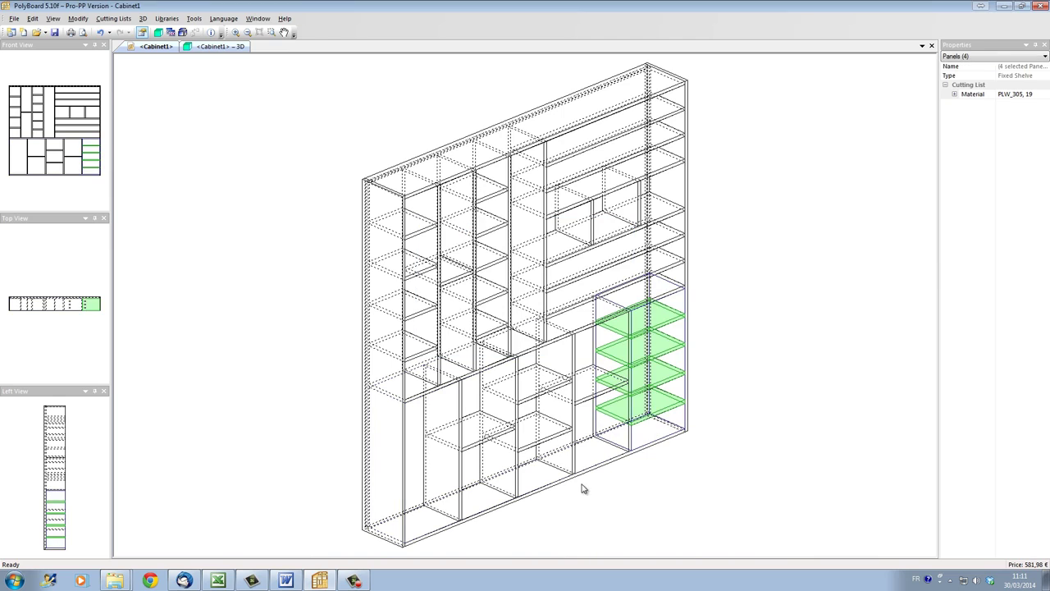
# Put two fixed shelves in the leftmost lower compartment, bringing the price to 584,04 €.
pyautogui.rightClick(432, 457)
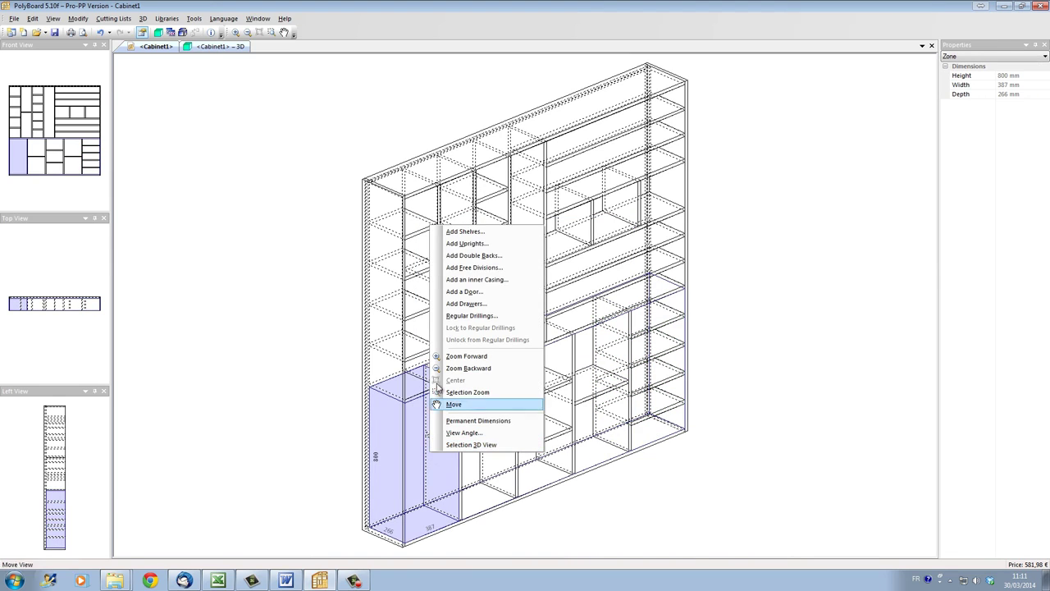
pyautogui.click(457, 234)
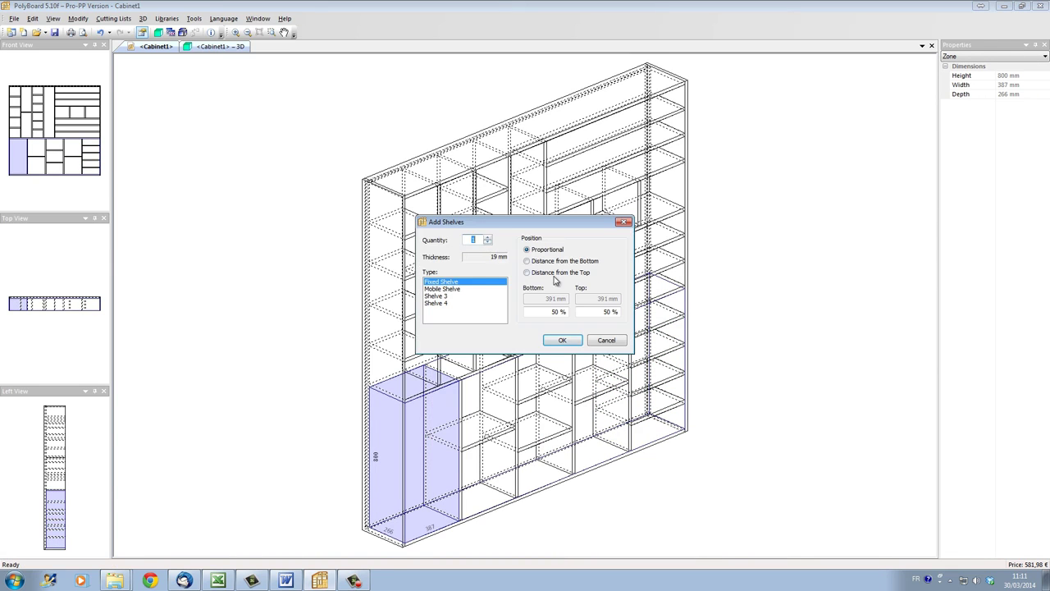
pyautogui.click(488, 238)
pyautogui.click(552, 342)
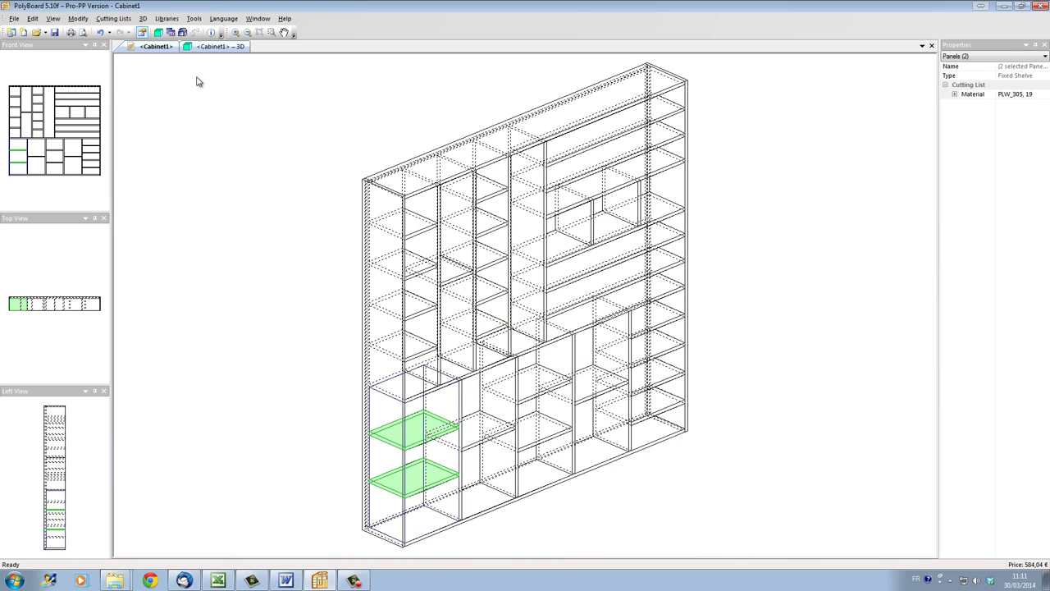
pyautogui.click(215, 47)
# Rotate the wood-textured Cabinet1 render to an almost frontal view.
pyautogui.moveTo(485, 315); pyautogui.dragTo(510, 357)
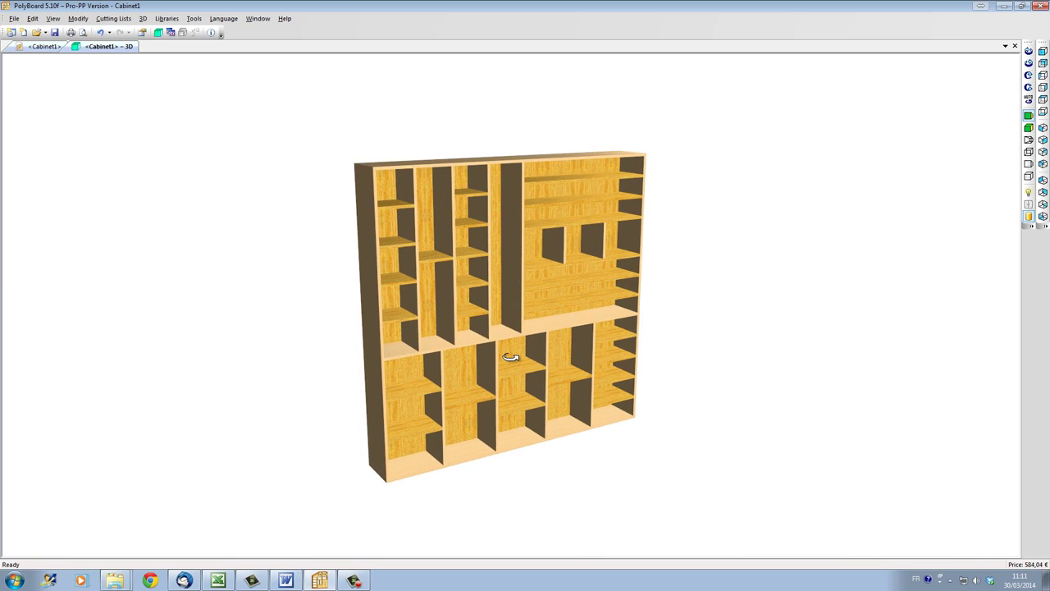